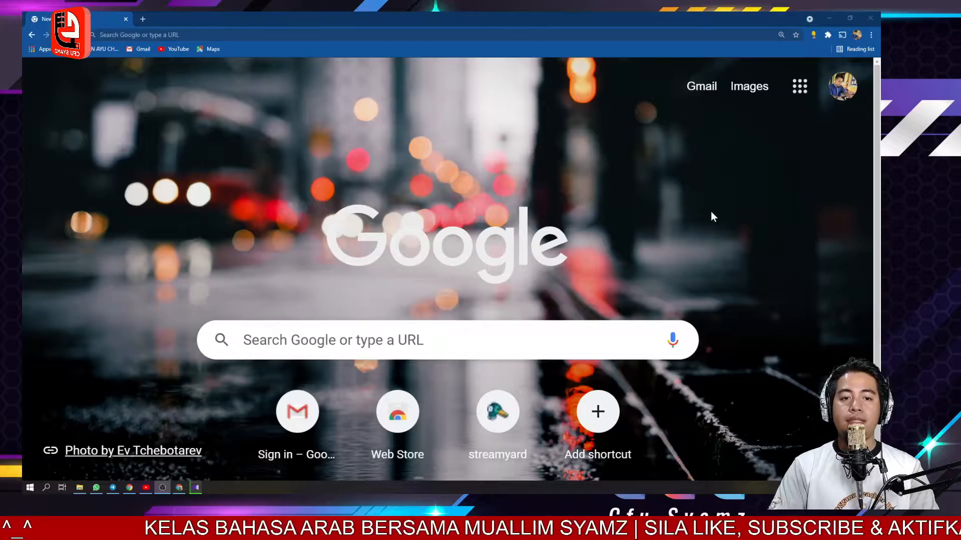
# - Open the Blogger invitation email for the SK Taman Selasih blog in Gmail and accept the invitation
pyautogui.click(703, 88)
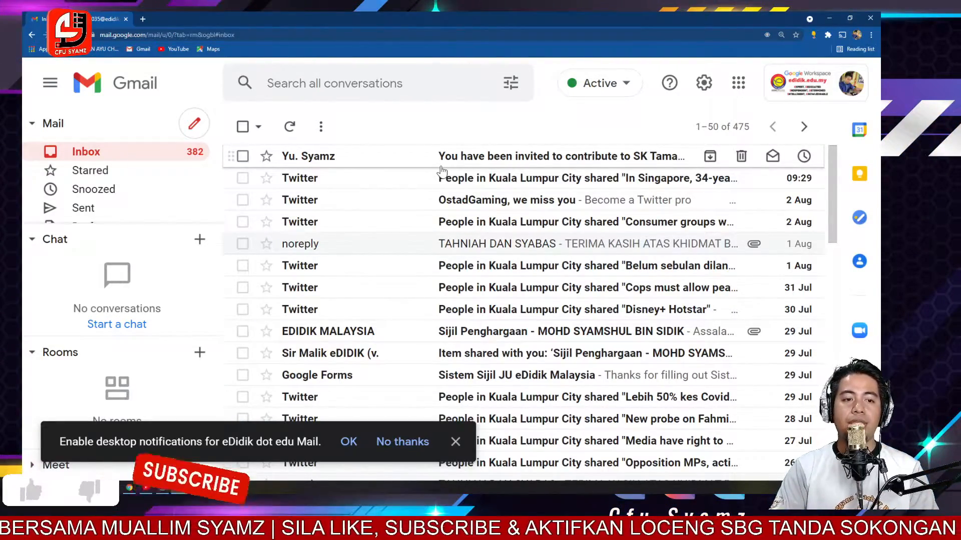
pyautogui.click(437, 164)
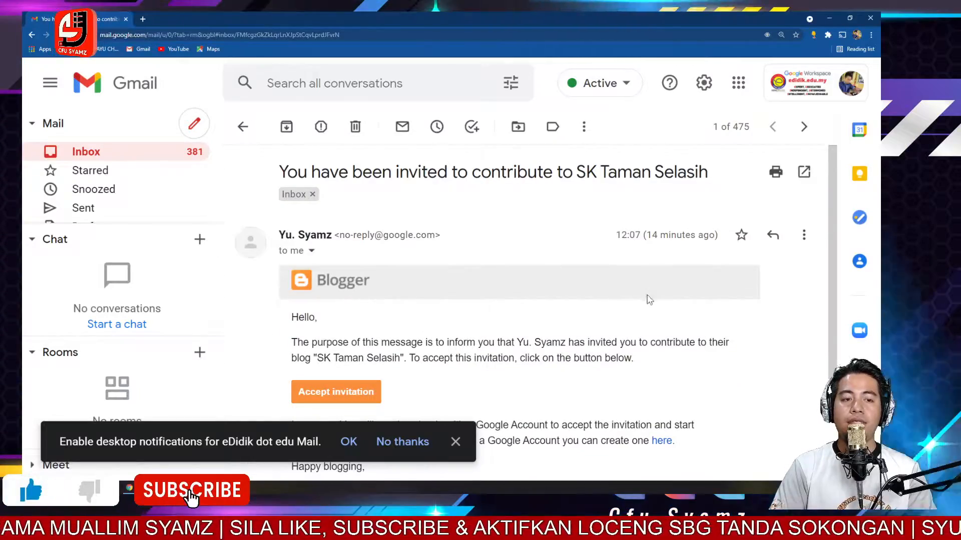
pyautogui.scroll(-2, 700, 286)
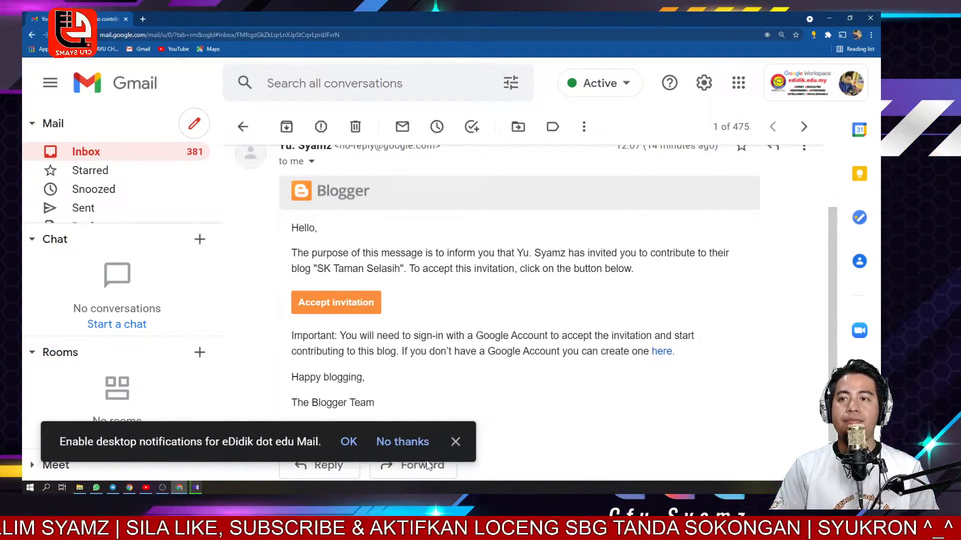
pyautogui.click(404, 442)
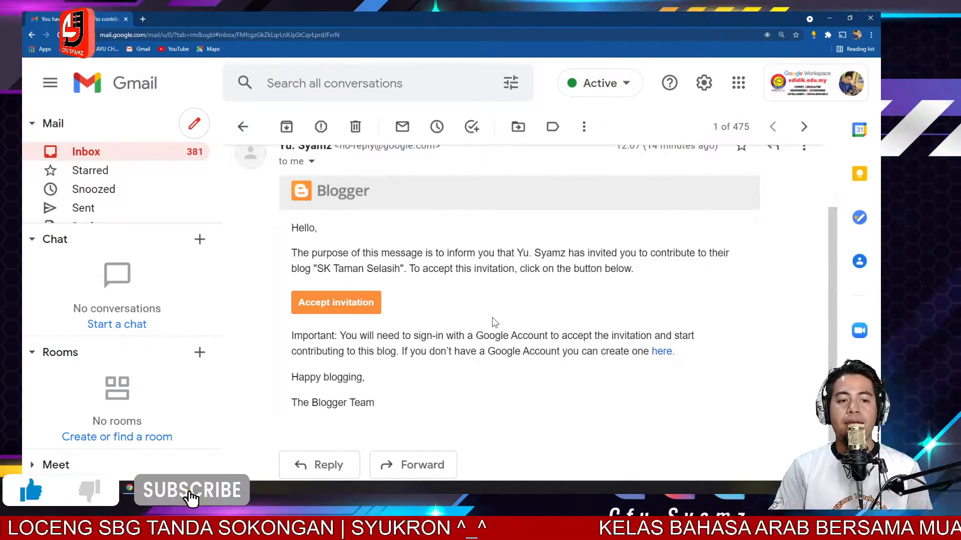
pyautogui.click(347, 306)
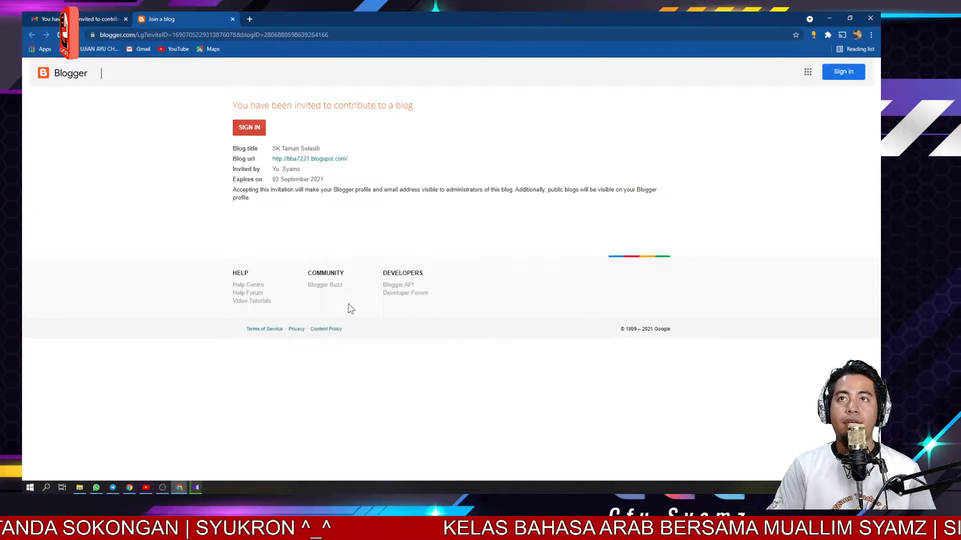
# - Enlarge the page zoom and sign in to Blogger, verifying the account with its password
pyautogui.hotkey('ctrl', '+')
pyautogui.hotkey('ctrl', '+')
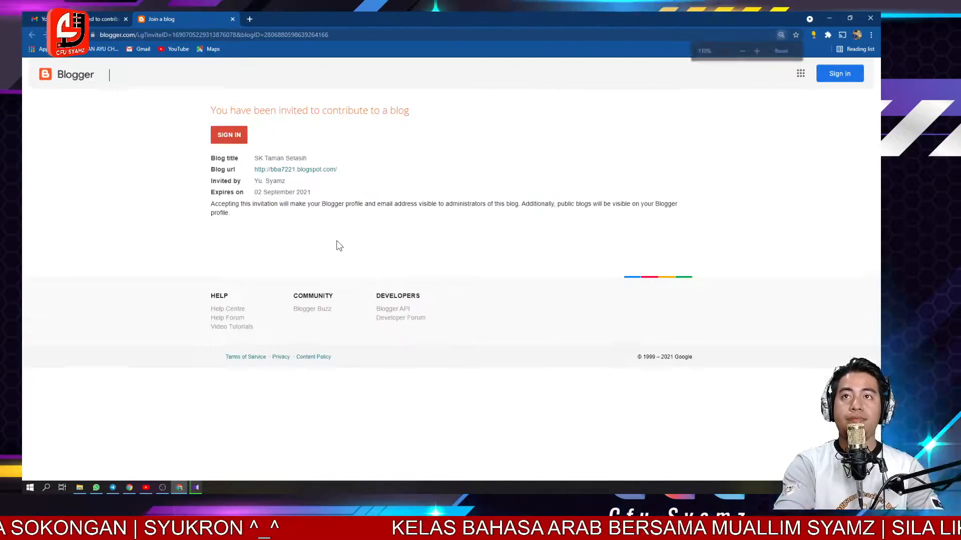
pyautogui.hotkey('ctrl', '+')
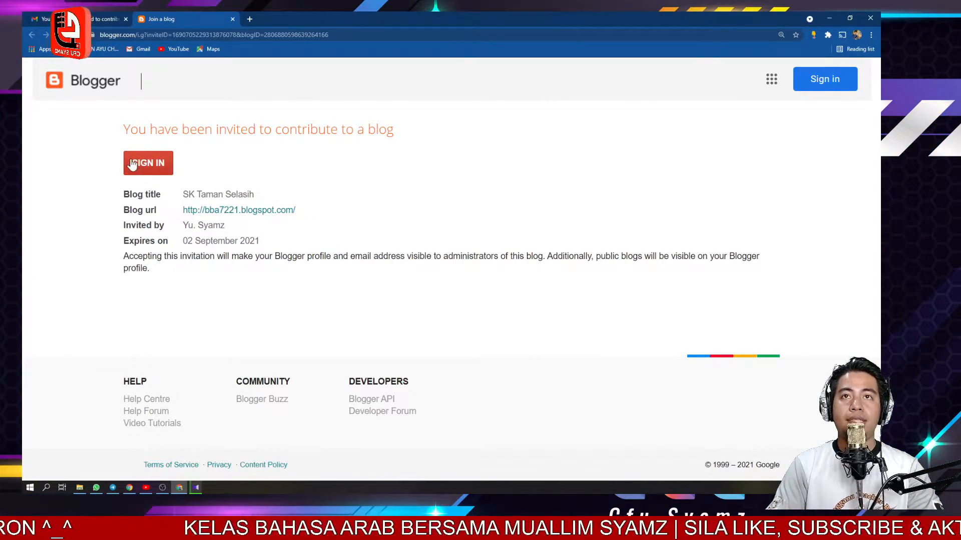
pyautogui.click(149, 164)
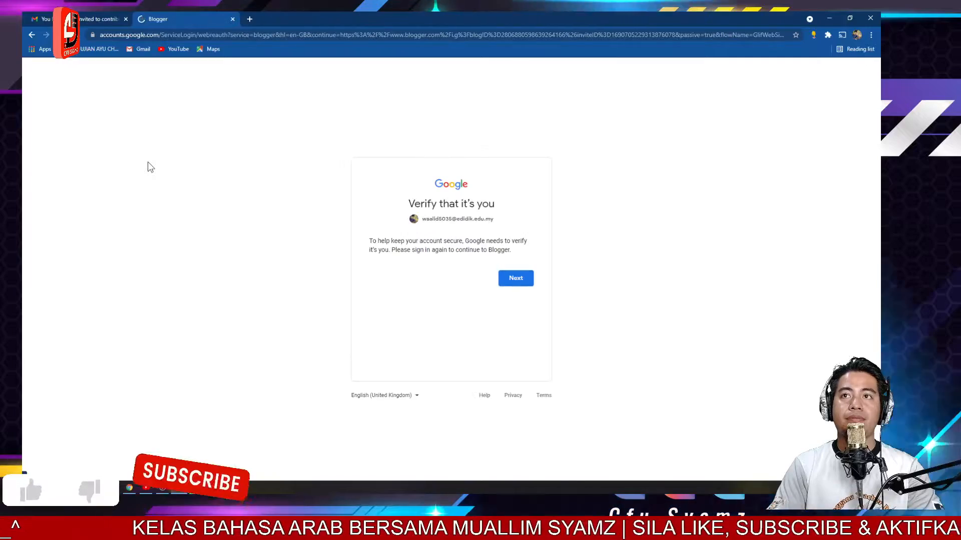
pyautogui.click(516, 279)
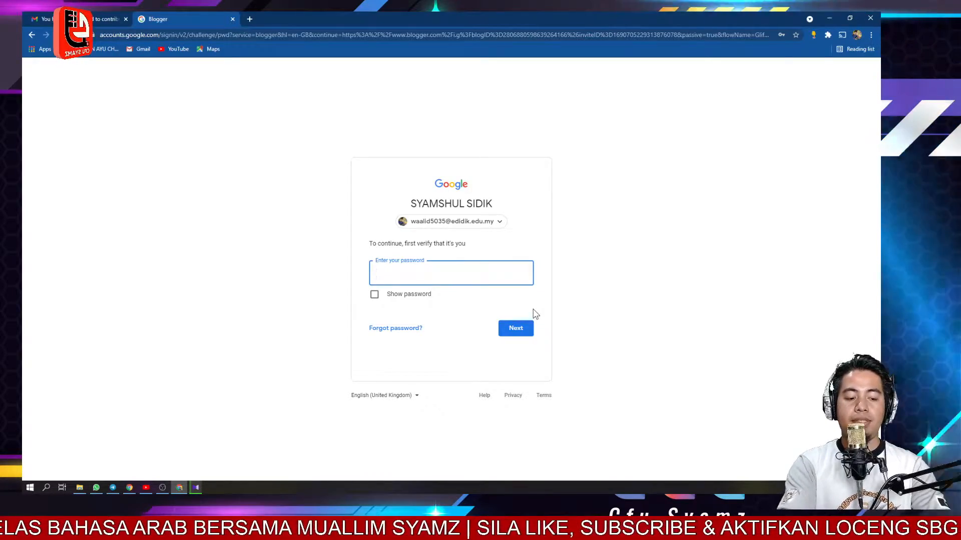
pyautogui.write('••••••••••')
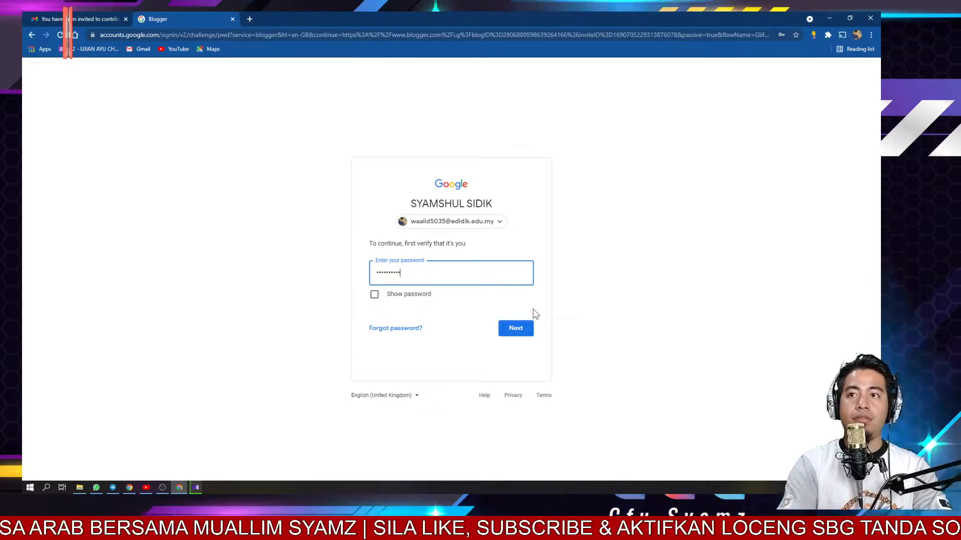
pyautogui.click(516, 332)
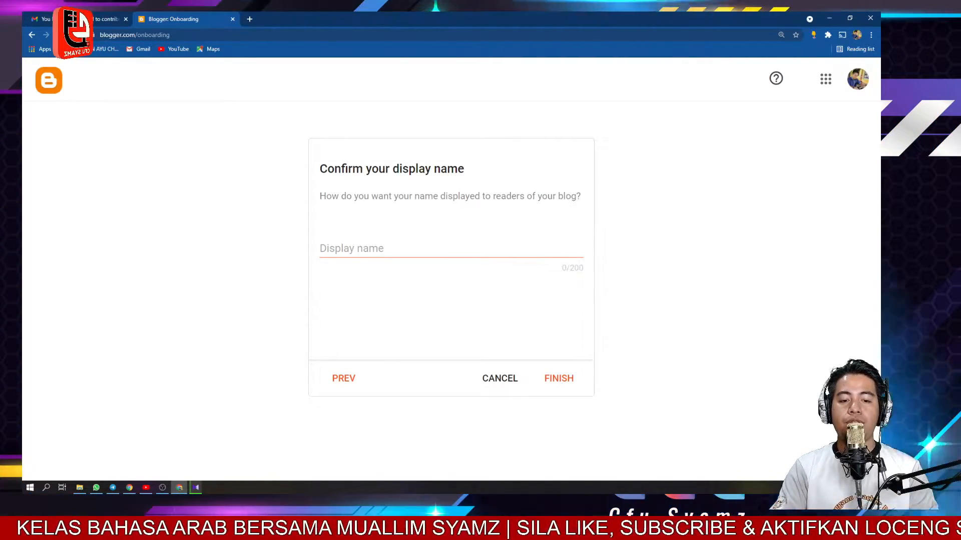
# - Enter the contributor's display name and finish the Blogger onboarding
pyautogui.click(372, 250)
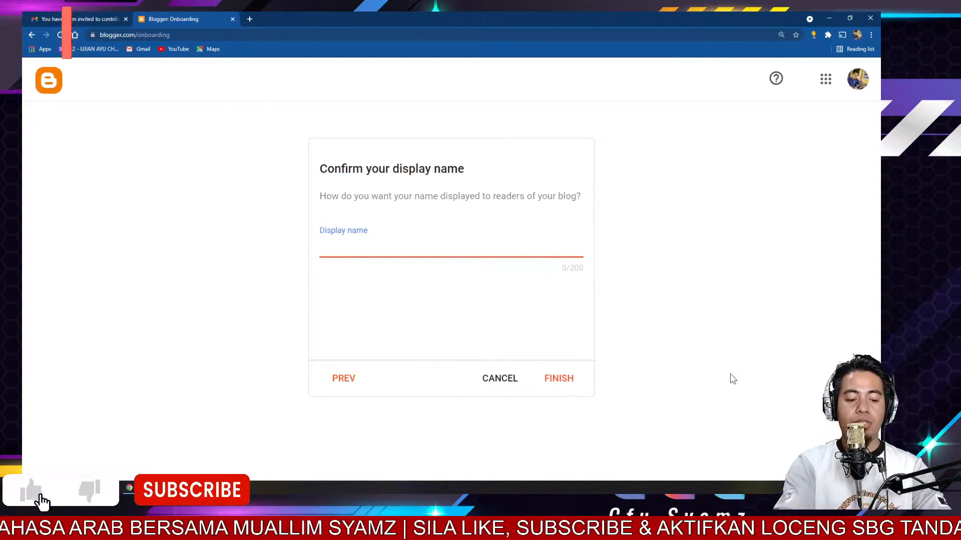
pyautogui.write('Mr')
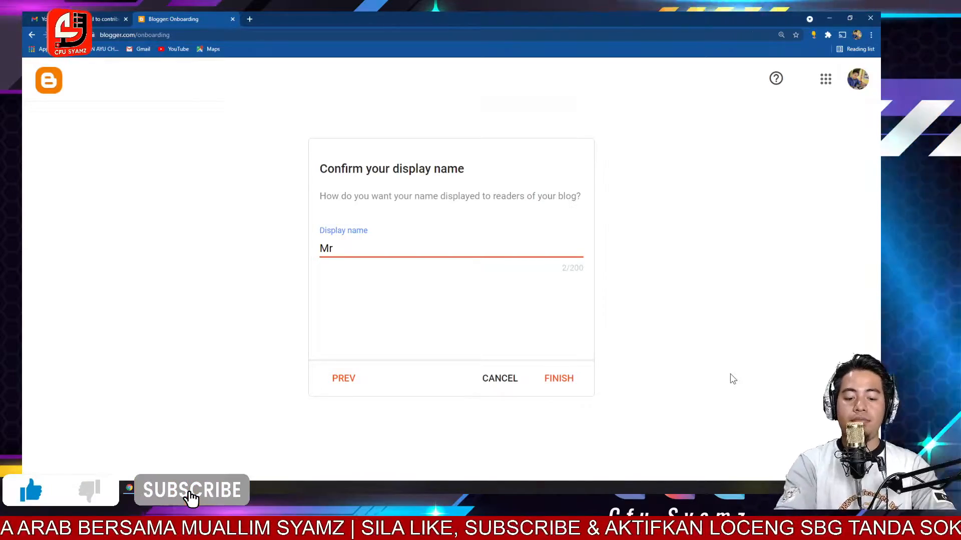
pyautogui.write('.Syamz')
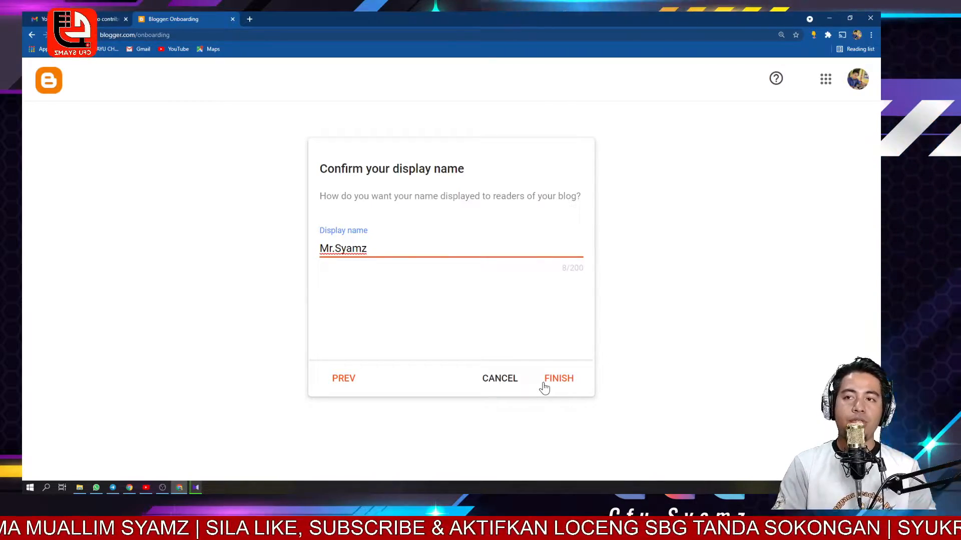
pyautogui.click(569, 380)
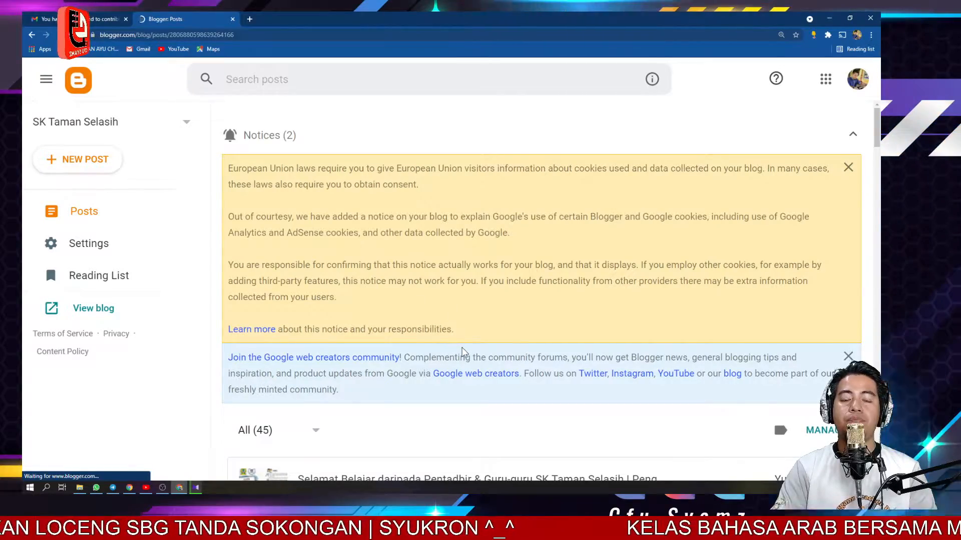
# - Dismiss the EU cookies notice on the blog's posts list
pyautogui.scroll(-1, 462, 352)
pyautogui.scroll(-1, 462, 350)
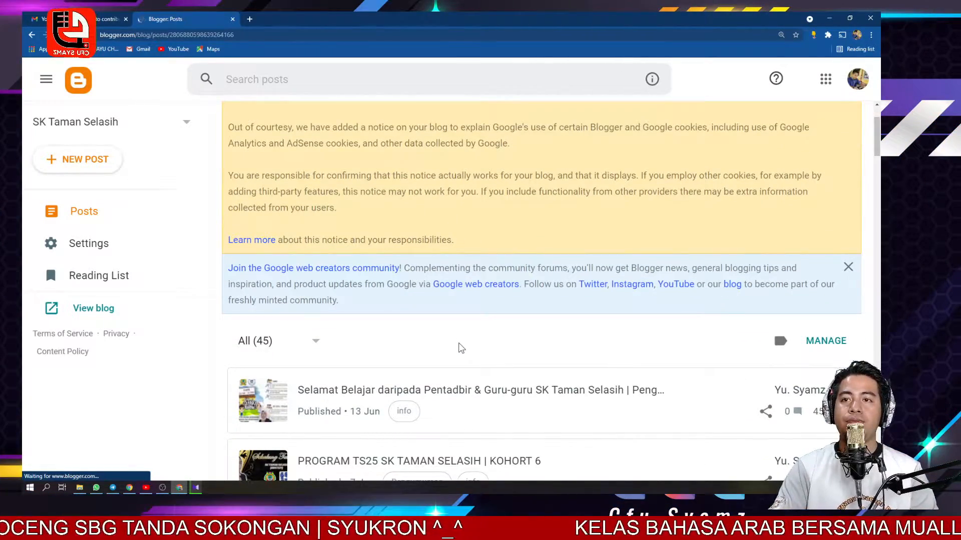
pyautogui.scroll(1, 461, 348)
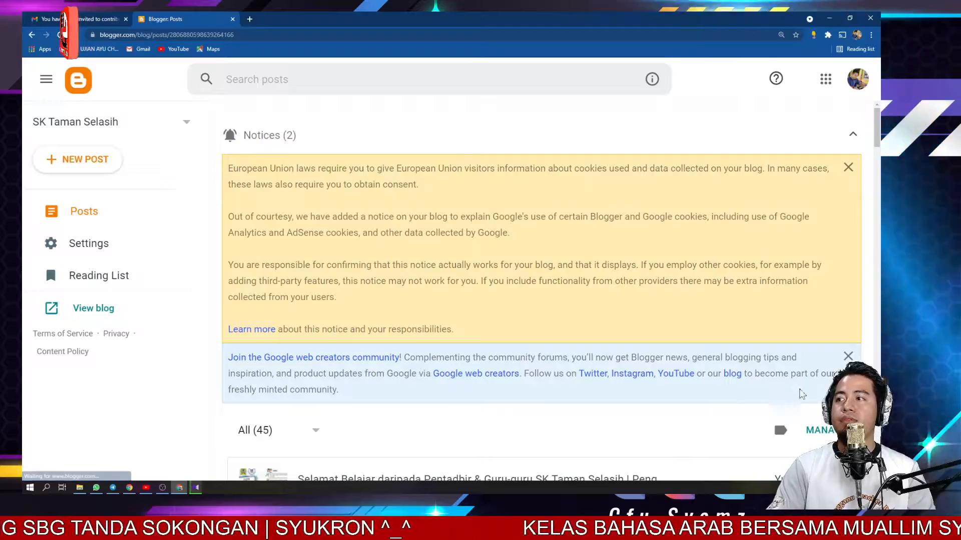
pyautogui.click(848, 168)
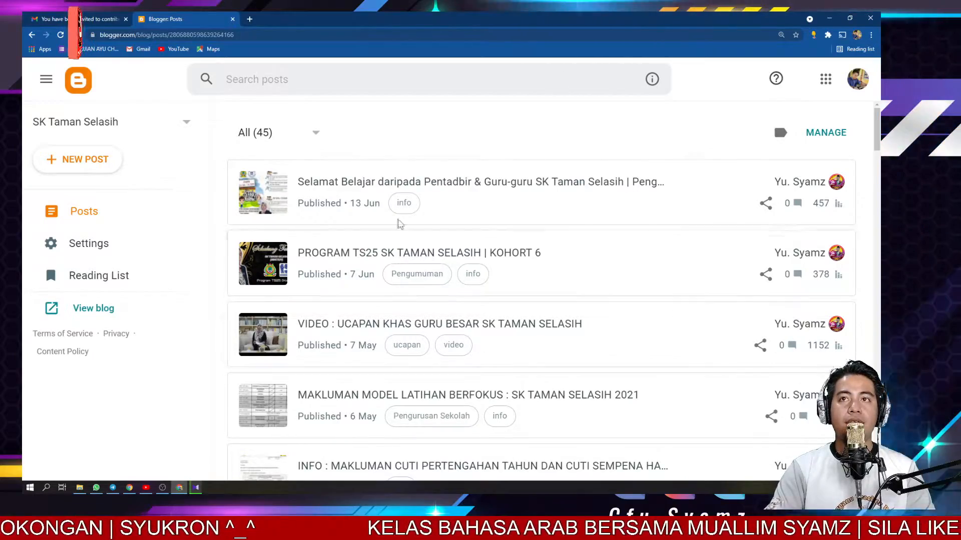
pyautogui.scroll(-8, 406, 225)
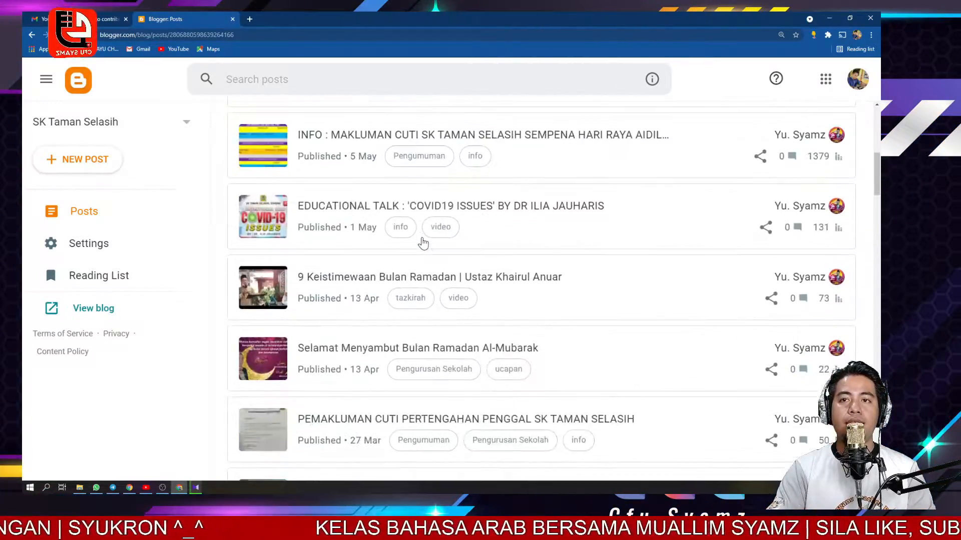
pyautogui.scroll(8, 454, 295)
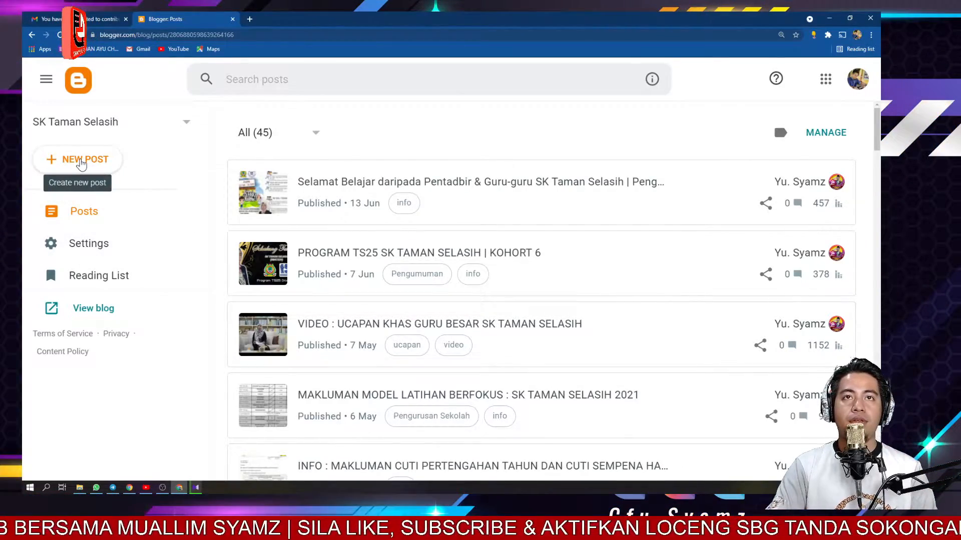
# - Create a new post titled "Contoh Postingan Blog"
pyautogui.click(81, 163)
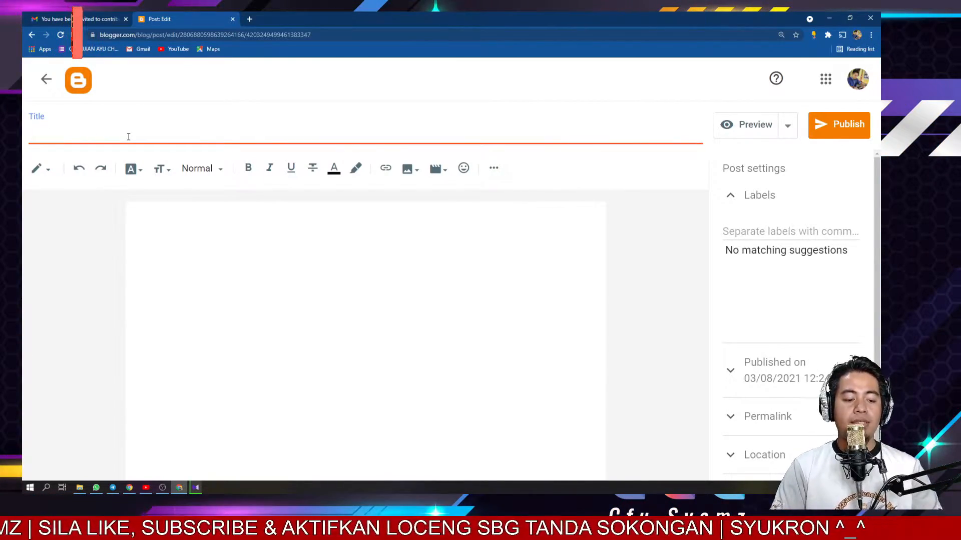
pyautogui.write('Cont')
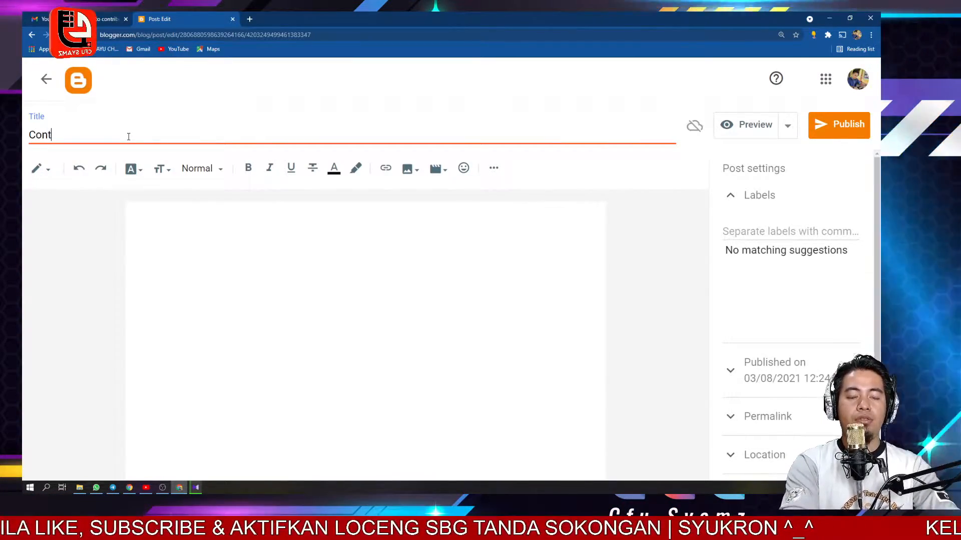
pyautogui.write('oh Postingan Blog')
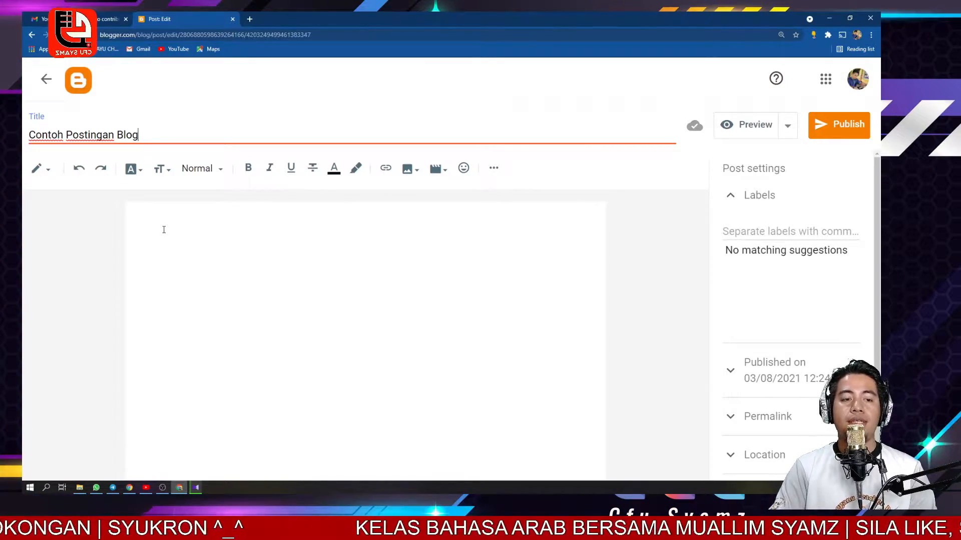
# - Write "Assalamualaikum dan salam sejahtera..." as the first line of the post body
pyautogui.click(164, 230)
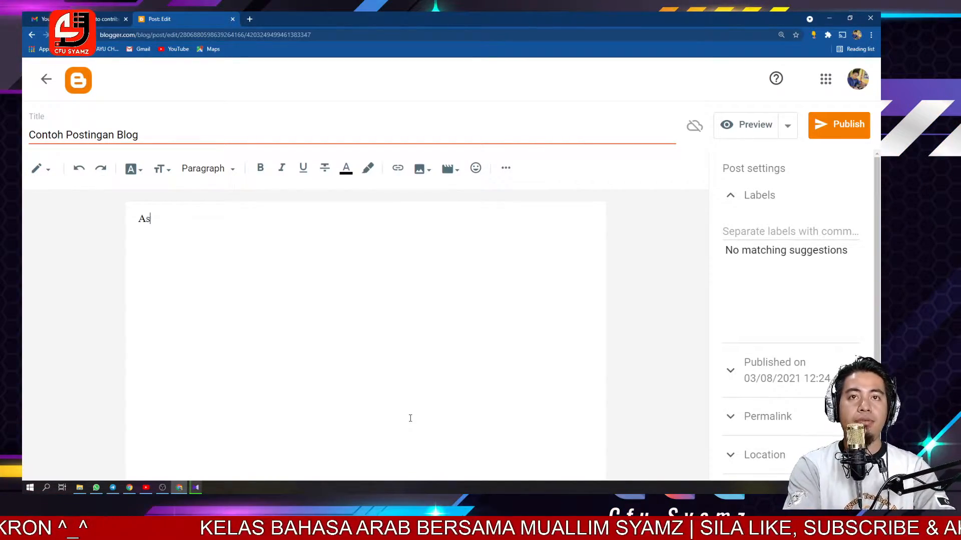
pyautogui.write('Assalamualaik')
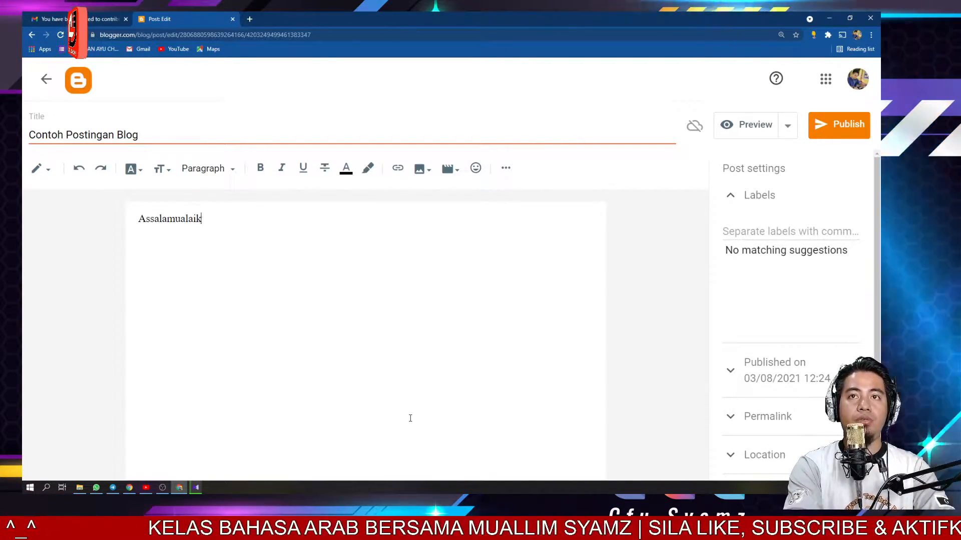
pyautogui.write('um dan salam sejahtera...')
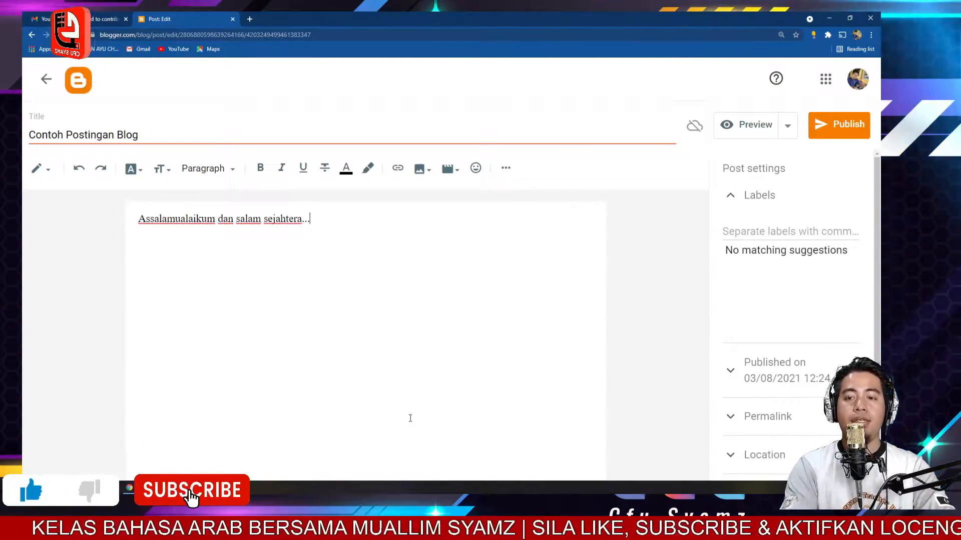
# - Add three lines of placeholder text below the greeting, separated by blank lines
pyautogui.press('Return')
pyautogui.write('kbdab')
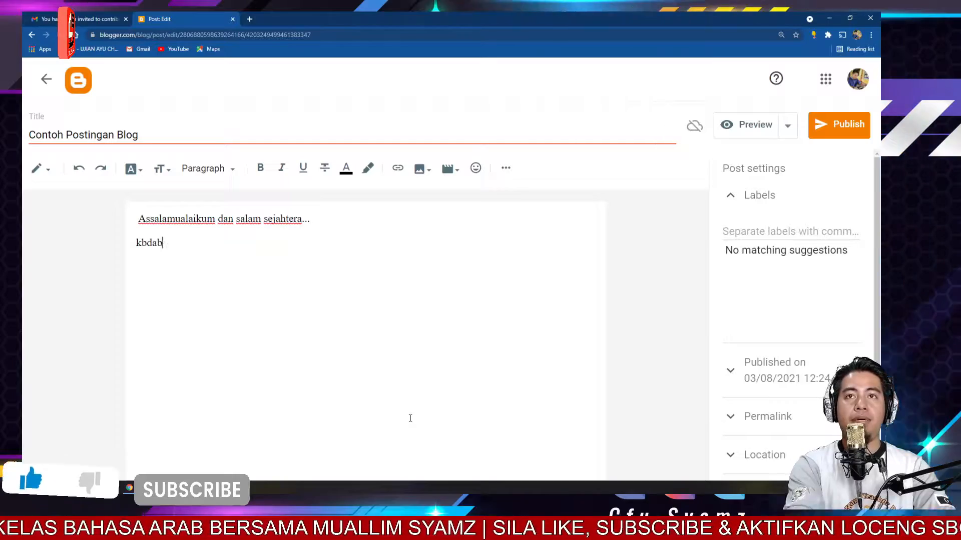
pyautogui.write("lna'alcasoicnoiasnc")
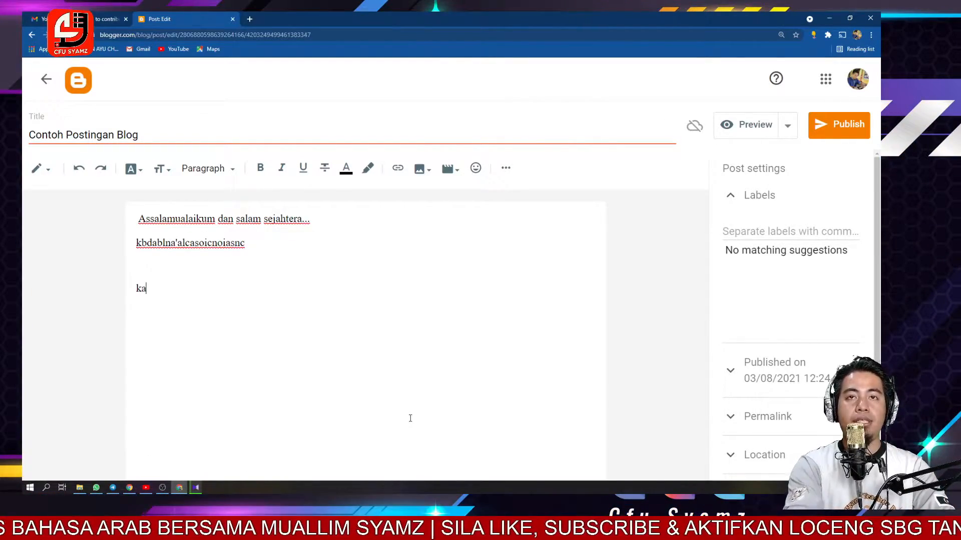
pyautogui.press('Return')
pyautogui.press('Return')
pyautogui.write('kjbaiucba;oucasc')
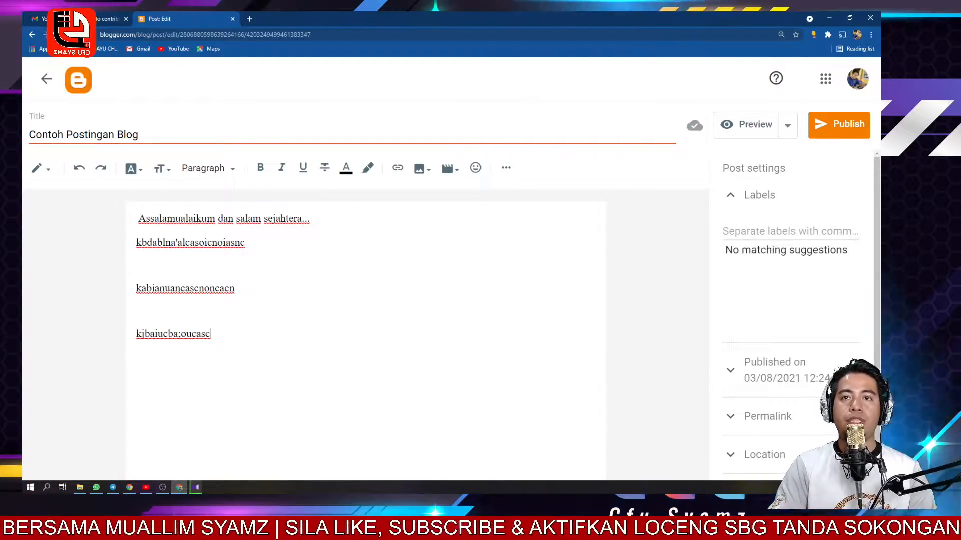
pyautogui.press('Return')
pyautogui.press('Return')
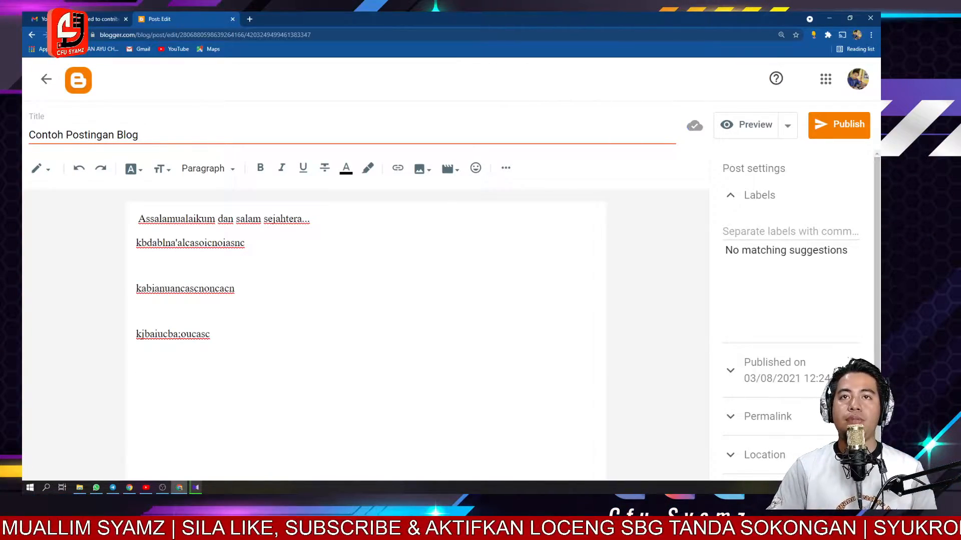
# - Select all the body text and set its font size to Largest
pyautogui.moveTo(218, 336); pyautogui.dragTo(107, 217)
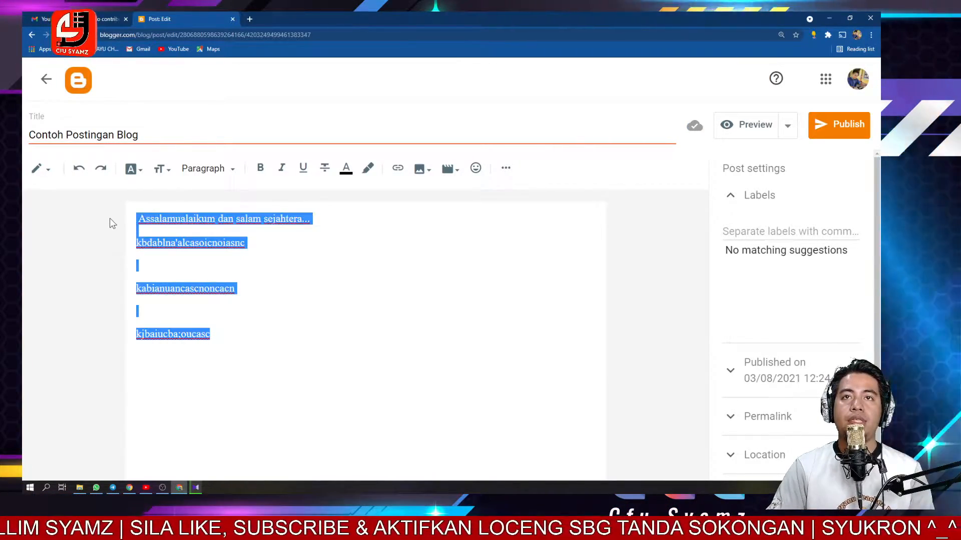
pyautogui.click(170, 173)
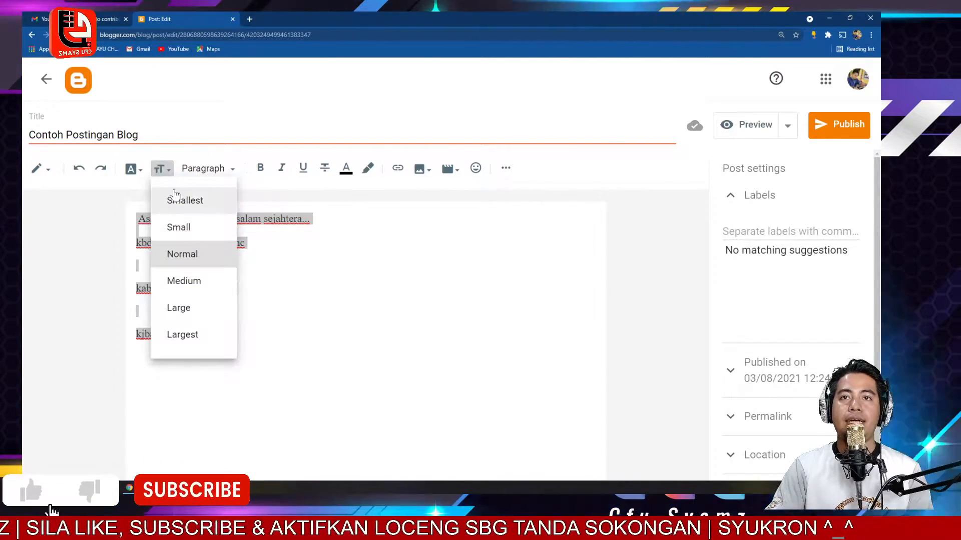
pyautogui.click(190, 335)
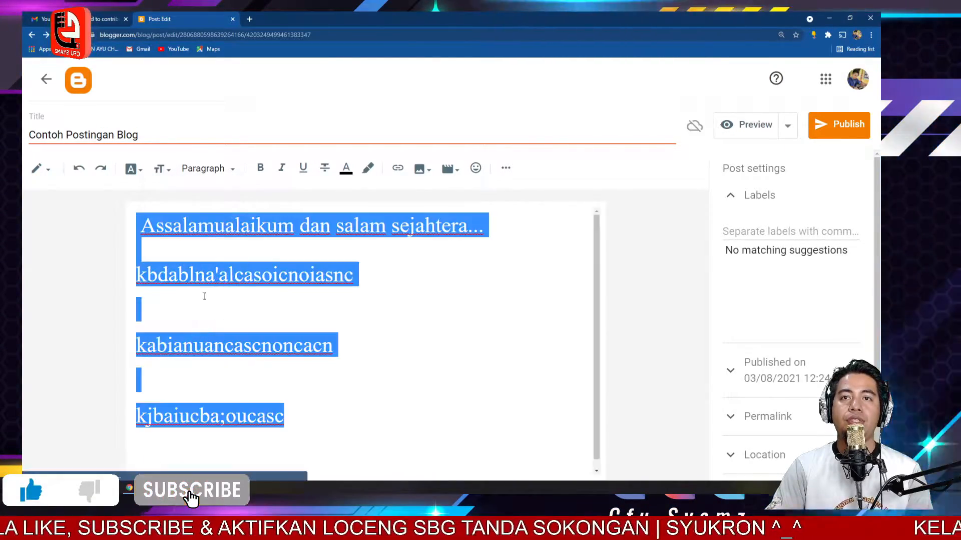
# - Set the selected body text's font size back to Normal
pyautogui.click(162, 169)
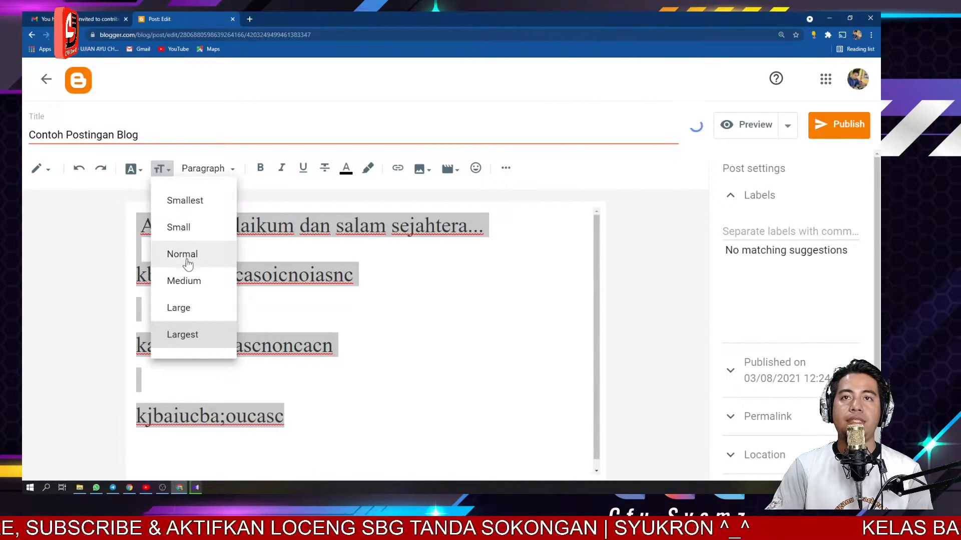
pyautogui.click(188, 264)
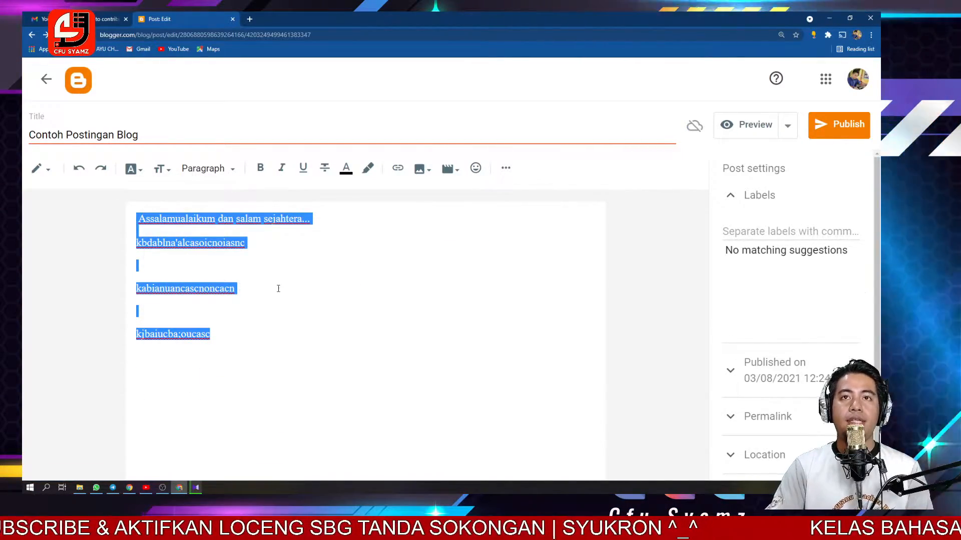
pyautogui.click(132, 171)
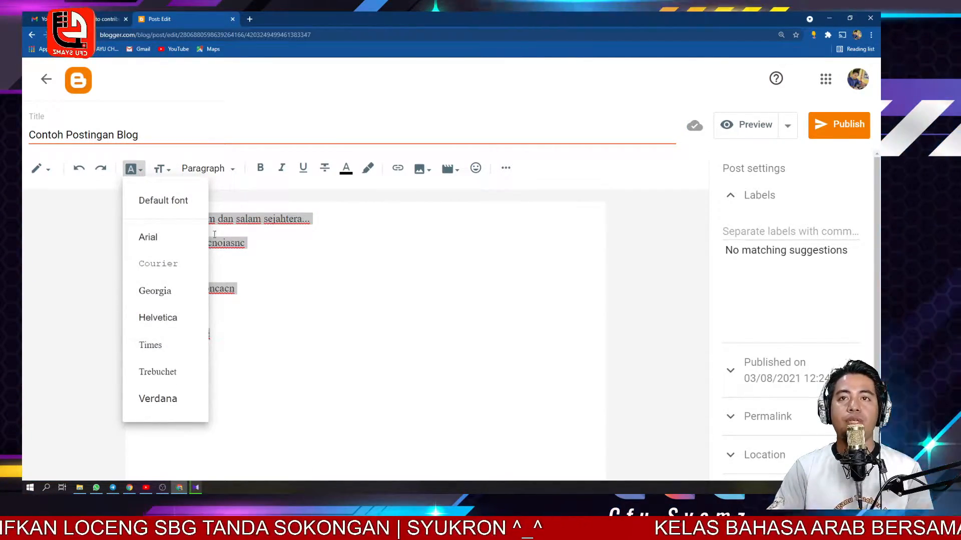
pyautogui.click(306, 254)
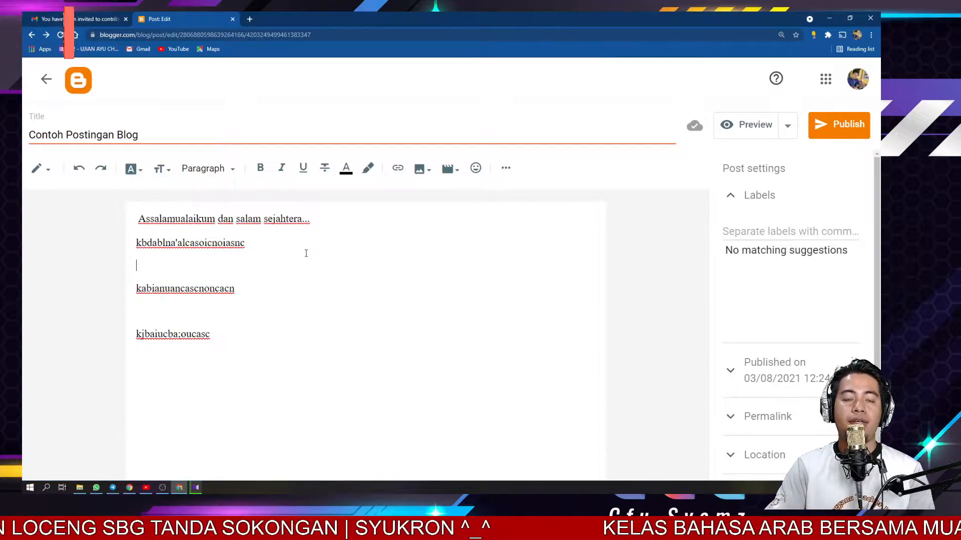
pyautogui.click(130, 169)
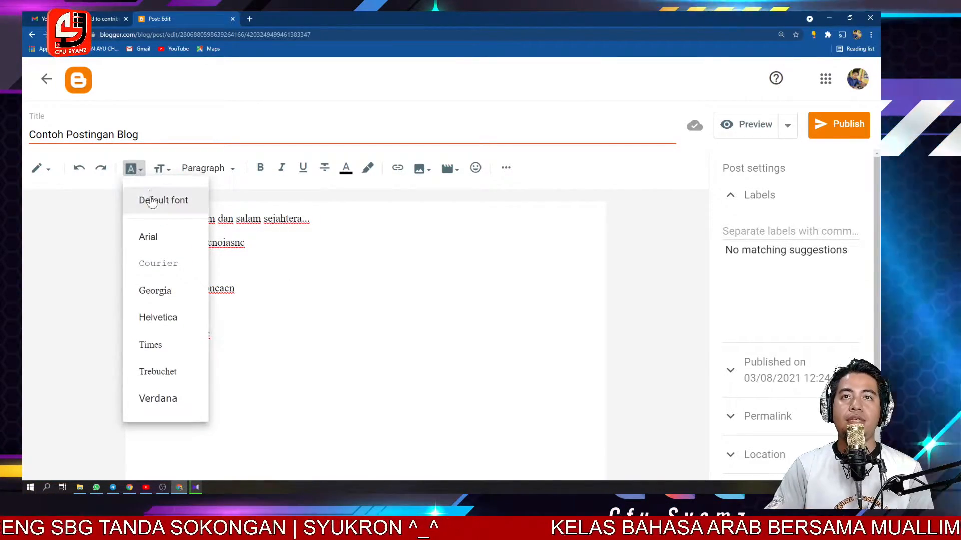
pyautogui.click(161, 199)
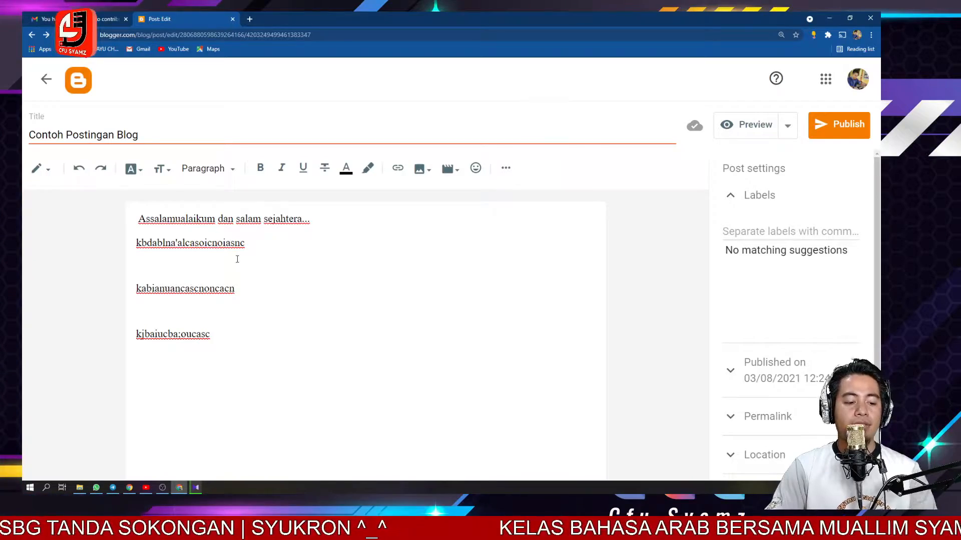
# - Select all the post text and set its font to Default font
pyautogui.hotkey('ctrl', 'a')
pyautogui.click(132, 168)
pyautogui.click(154, 211)
pyautogui.click(268, 249)
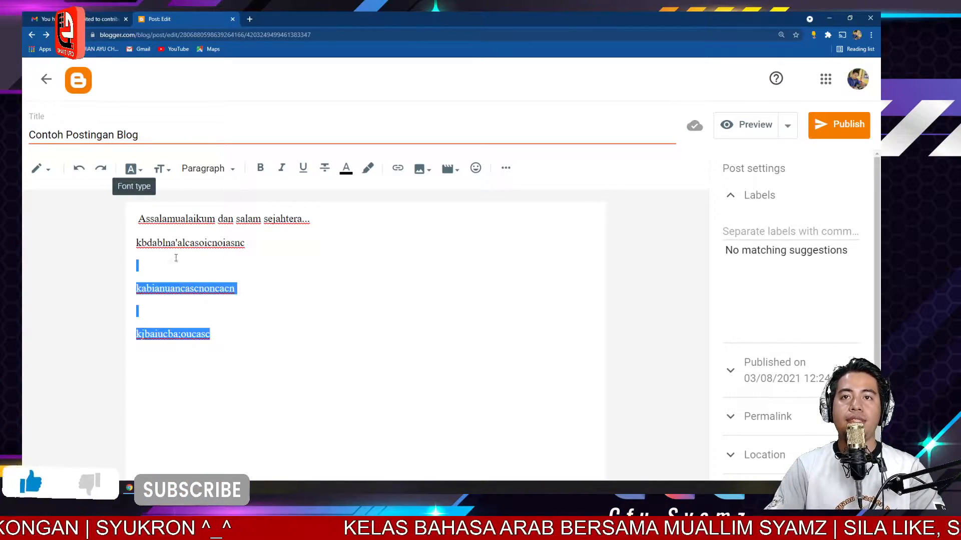
# - Select all the body text and change its paragraph style to Normal
pyautogui.moveTo(180, 264); pyautogui.dragTo(149, 216)
pyautogui.click(222, 170)
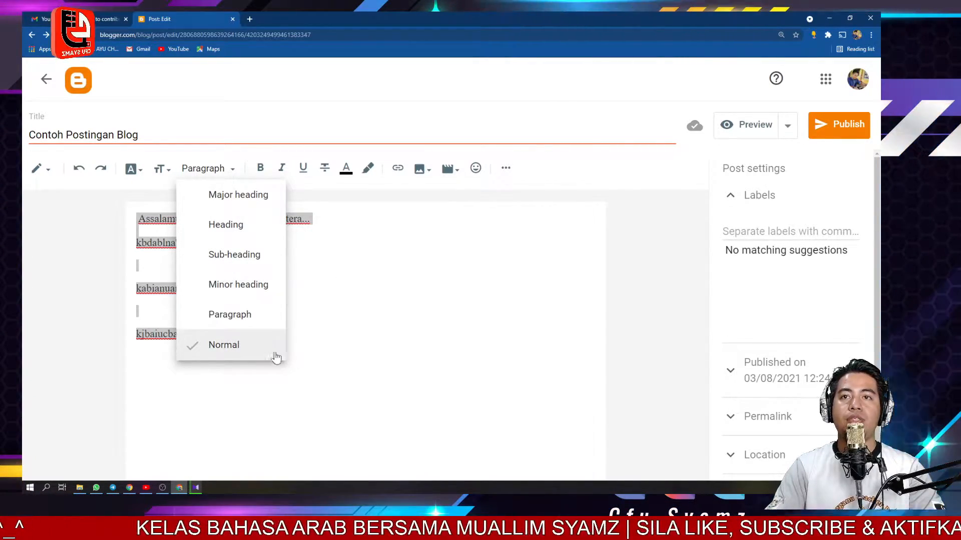
pyautogui.click(229, 347)
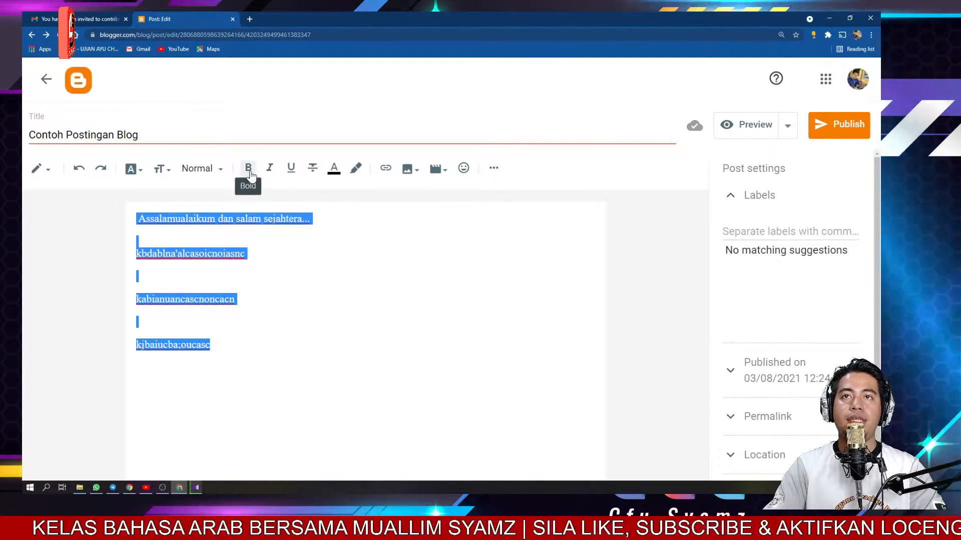
# - Underline the selected body text, briefly applying and removing strikethrough
pyautogui.click(250, 174)
pyautogui.click(271, 173)
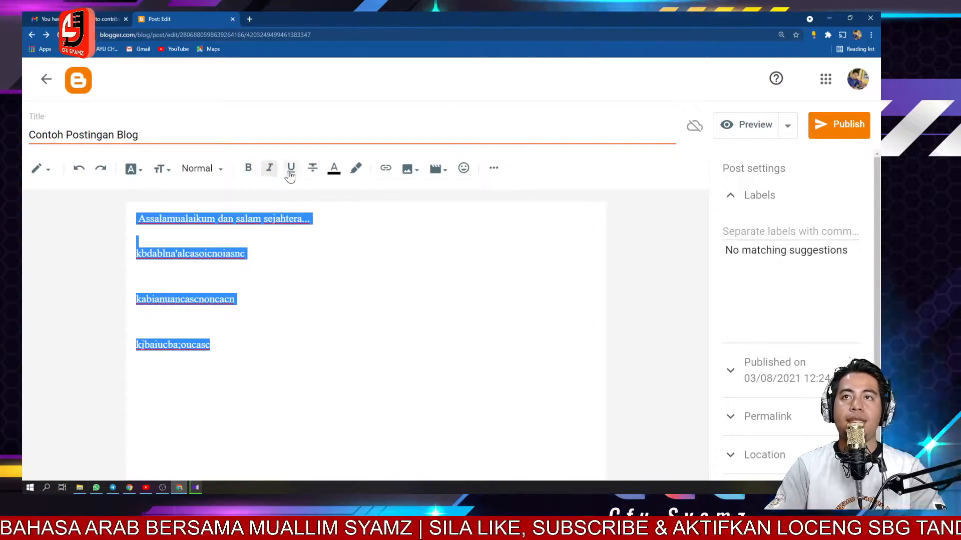
pyautogui.click(290, 170)
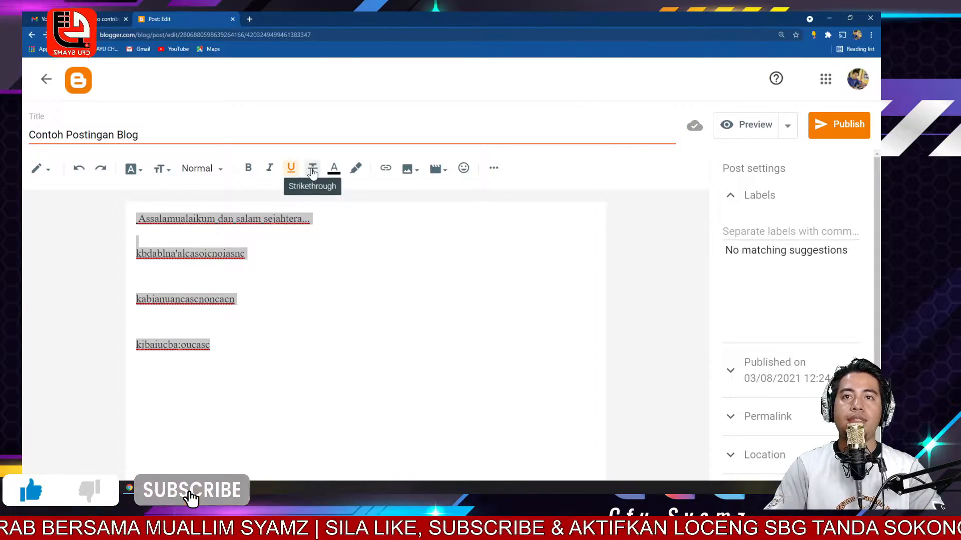
pyautogui.click(312, 170)
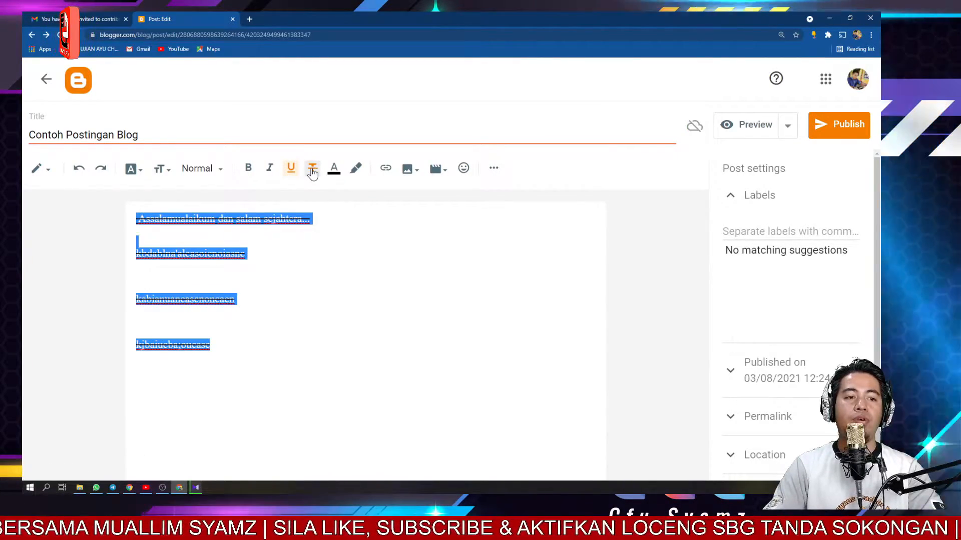
pyautogui.click(312, 170)
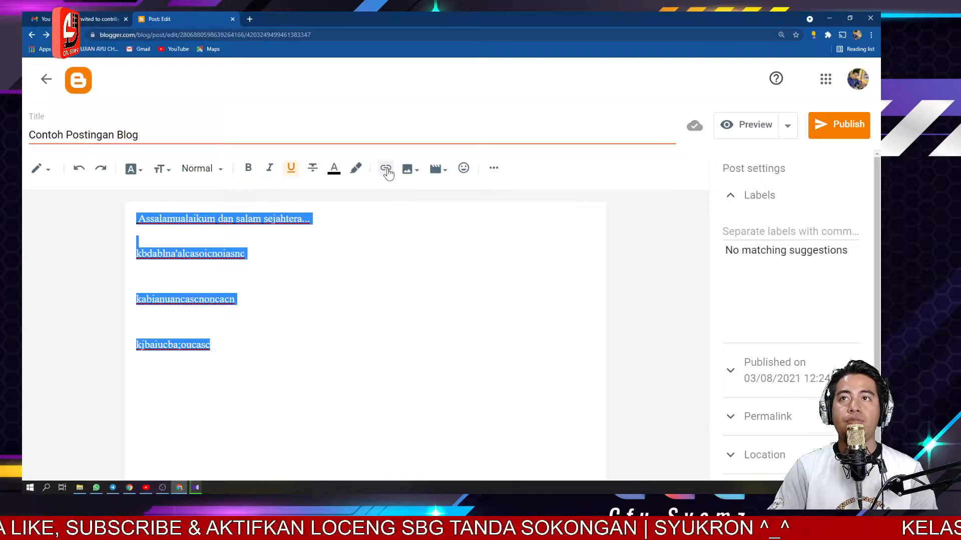
pyautogui.click(225, 352)
pyautogui.press('Return')
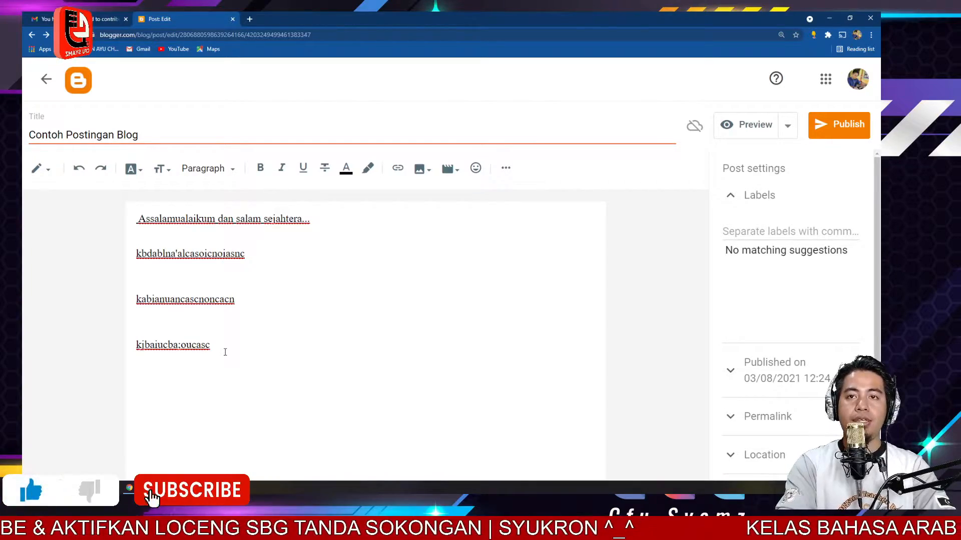
pyautogui.write('link')
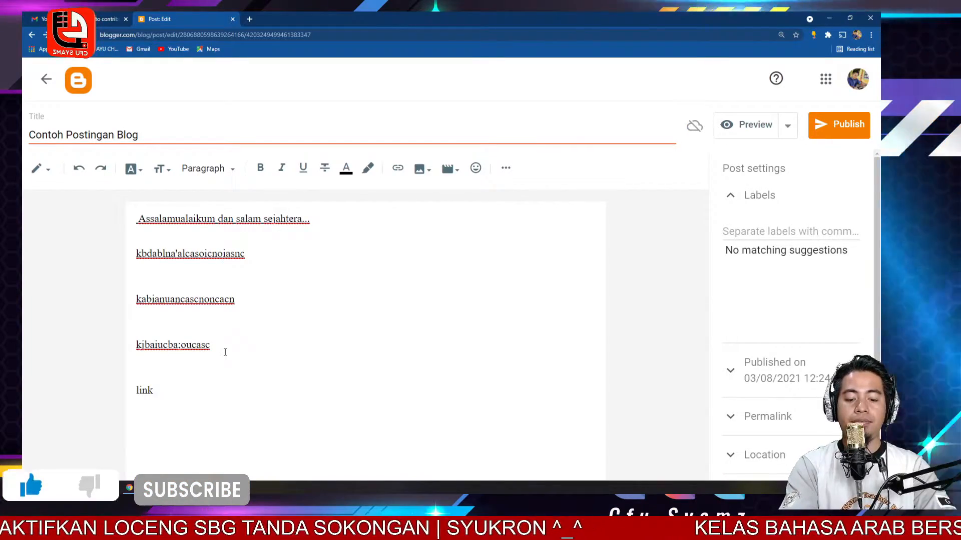
pyautogui.write(' disn')
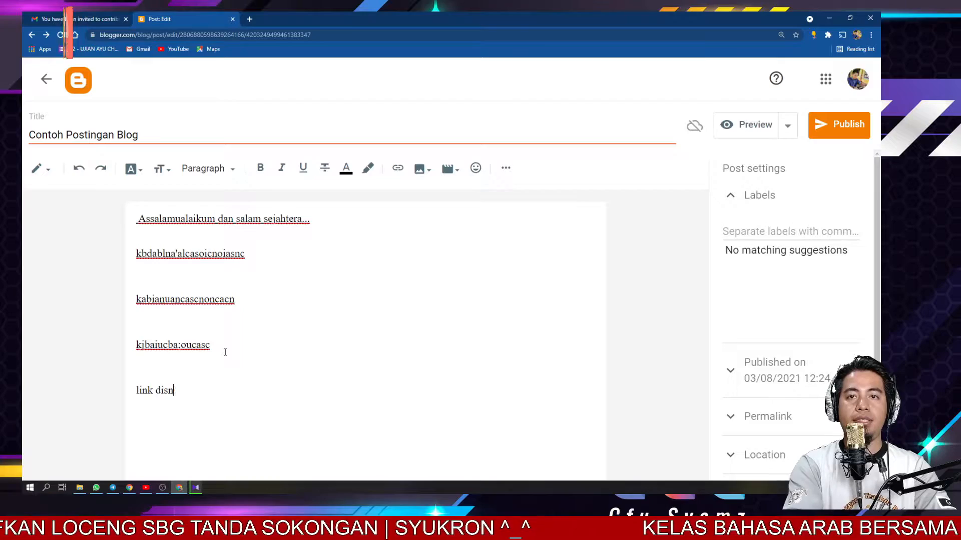
pyautogui.press('BackSpace')
pyautogui.write('ini :')
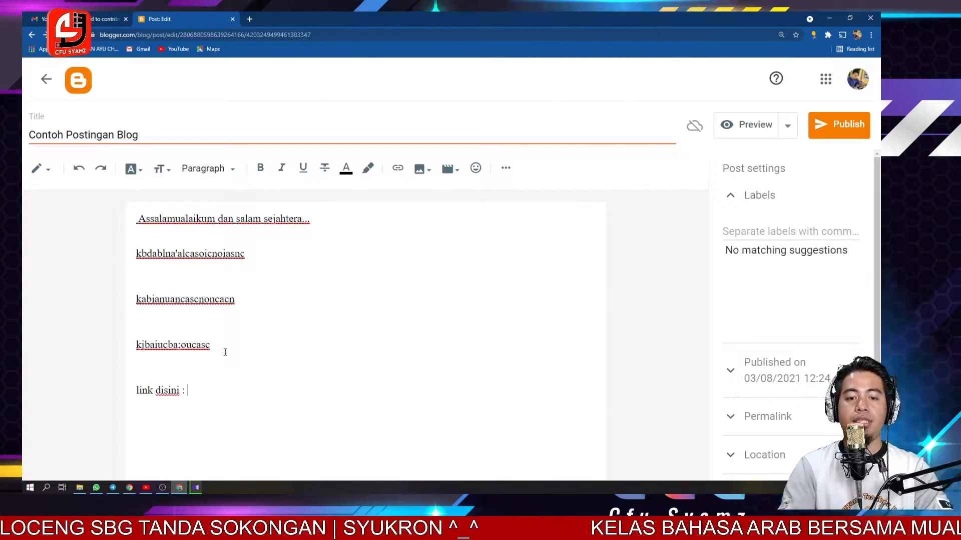
pyautogui.write(' https')
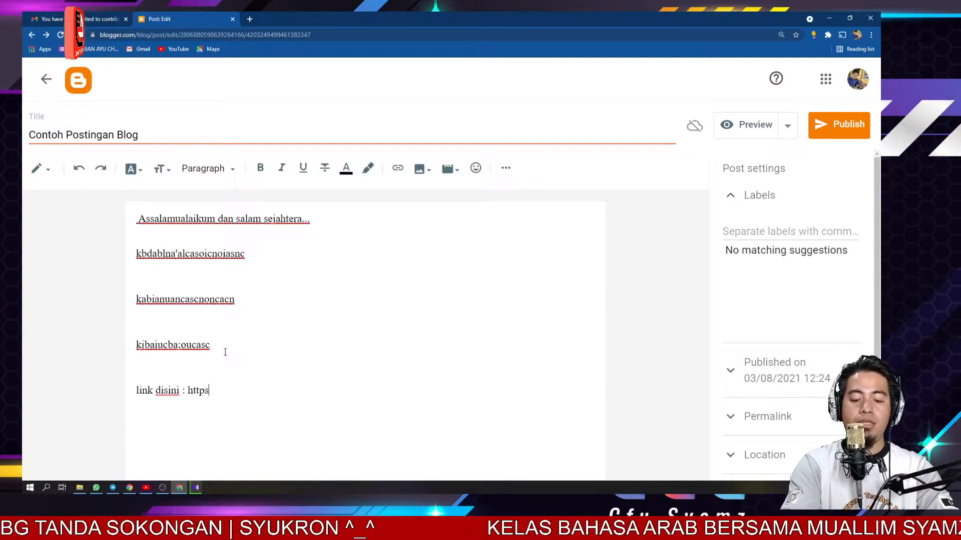
pyautogui.write('://youtube.')
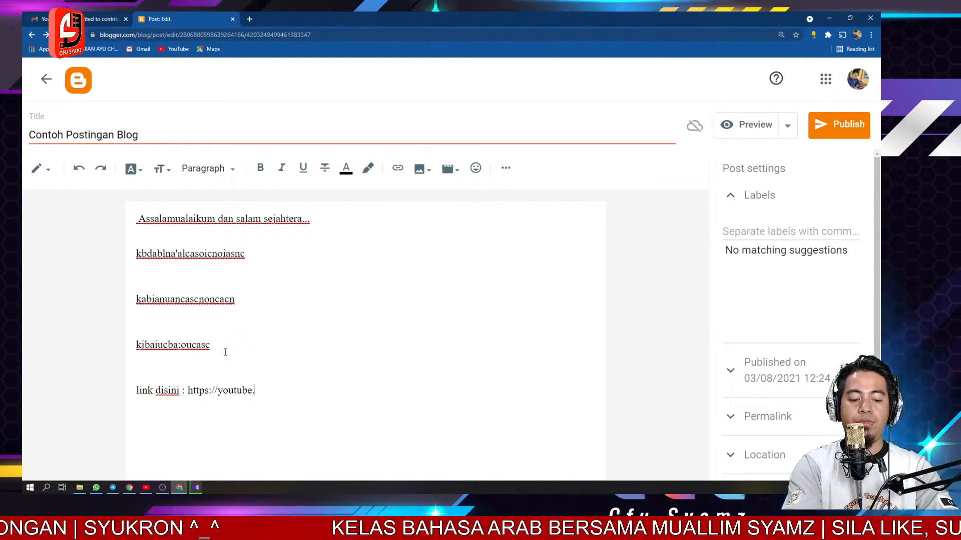
pyautogui.write('com/cfusya')
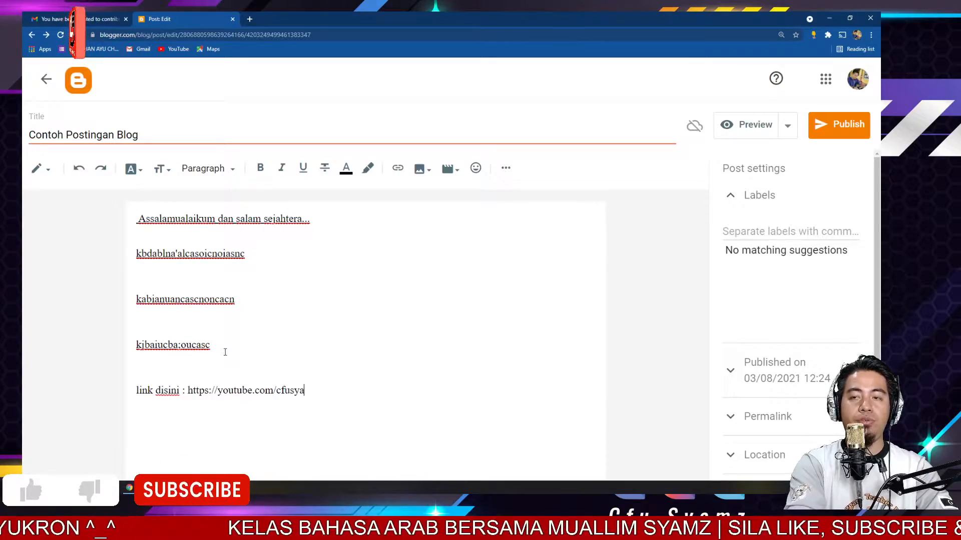
pyautogui.write('mzchannel')
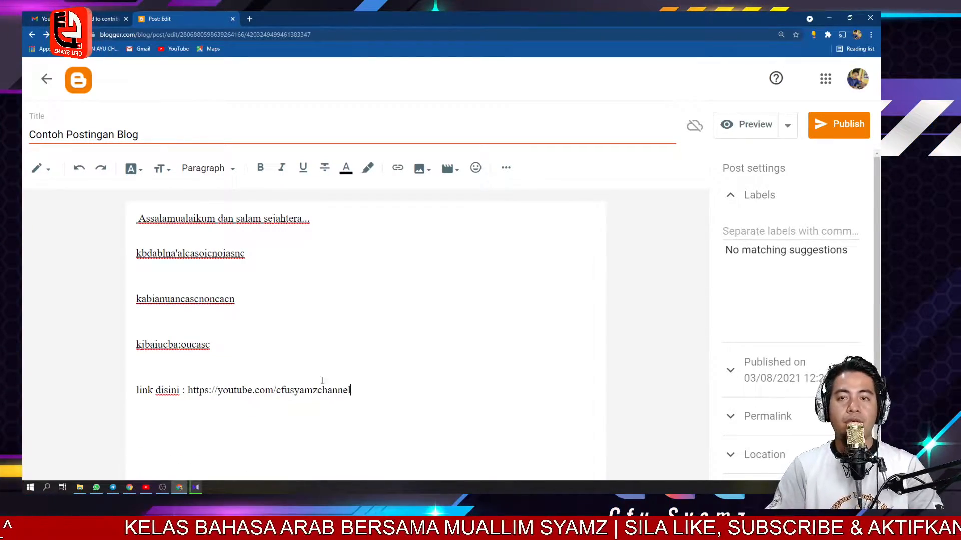
# - Turn the typed YouTube URL into a hyperlink
pyautogui.moveTo(353, 390); pyautogui.dragTo(188, 391)
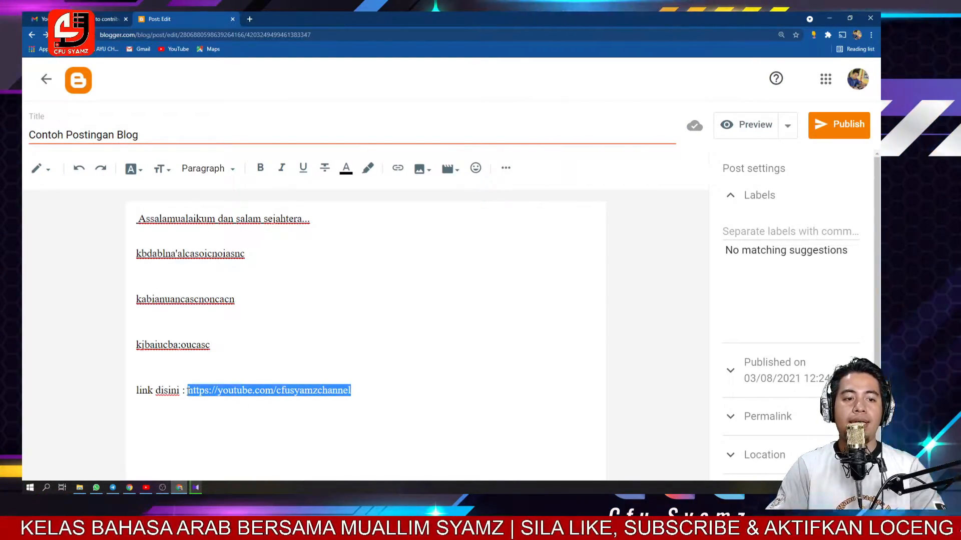
pyautogui.click(398, 169)
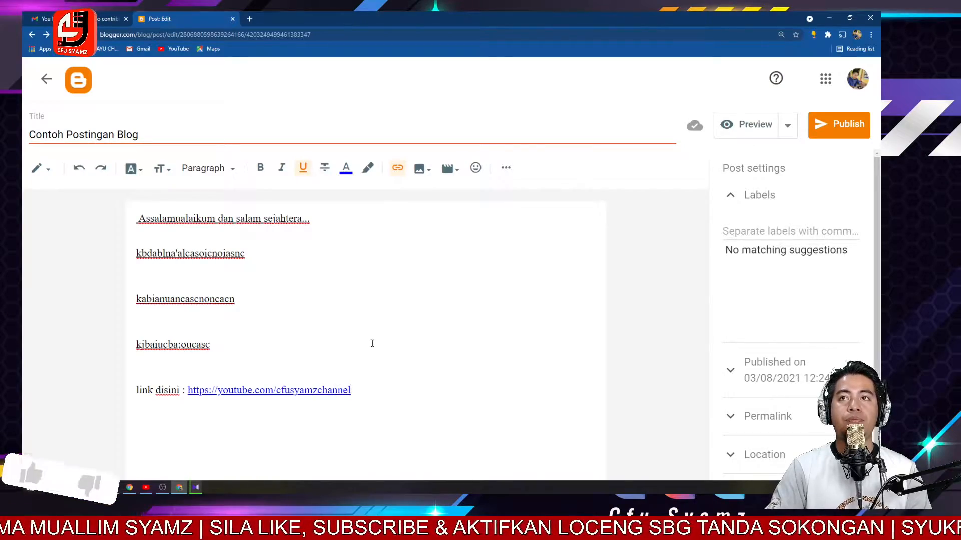
pyautogui.press('Return')
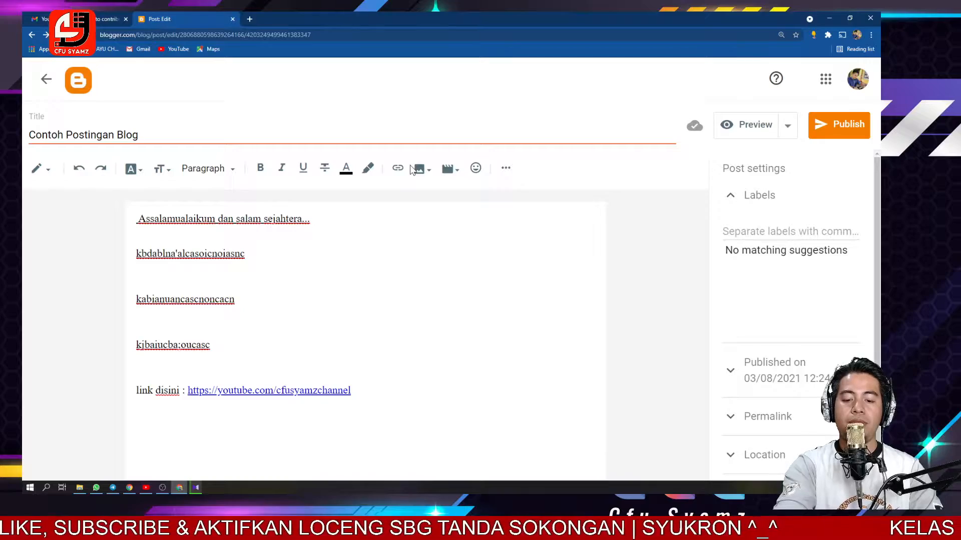
# - Upload and insert the Banner image from the Hari Kebangsaan SEKASEH 2021 folder on drive D
pyautogui.hotkey('ctrl', '+')
pyautogui.hotkey('ctrl', '+')
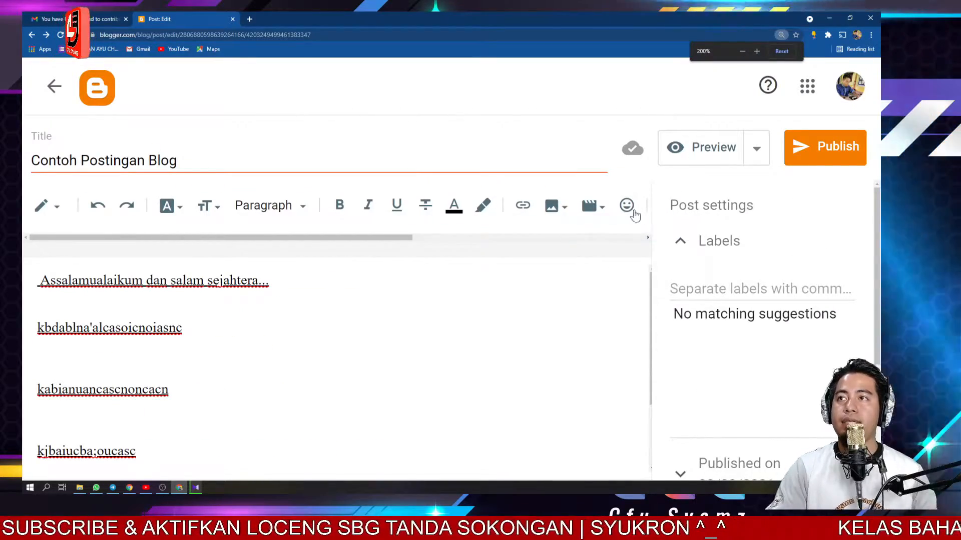
pyautogui.click(564, 210)
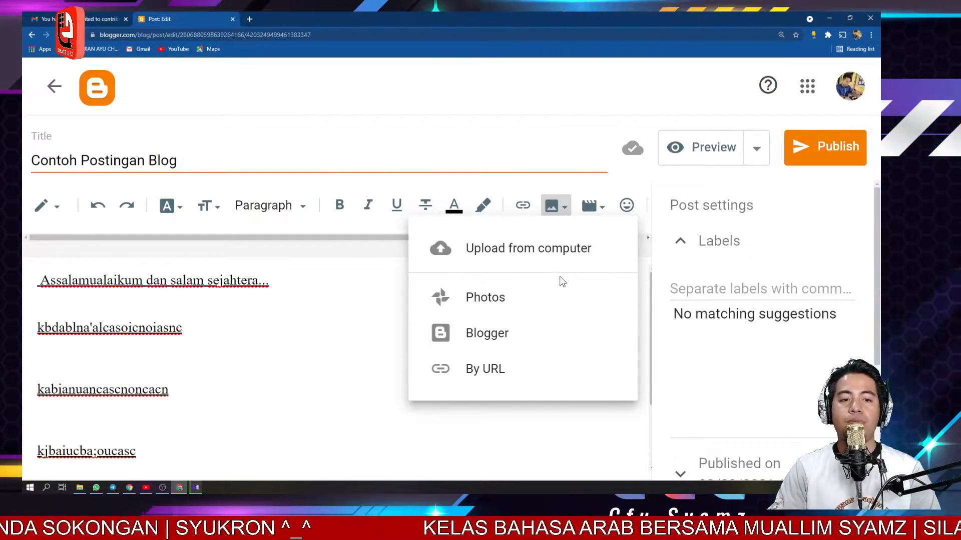
pyautogui.click(518, 253)
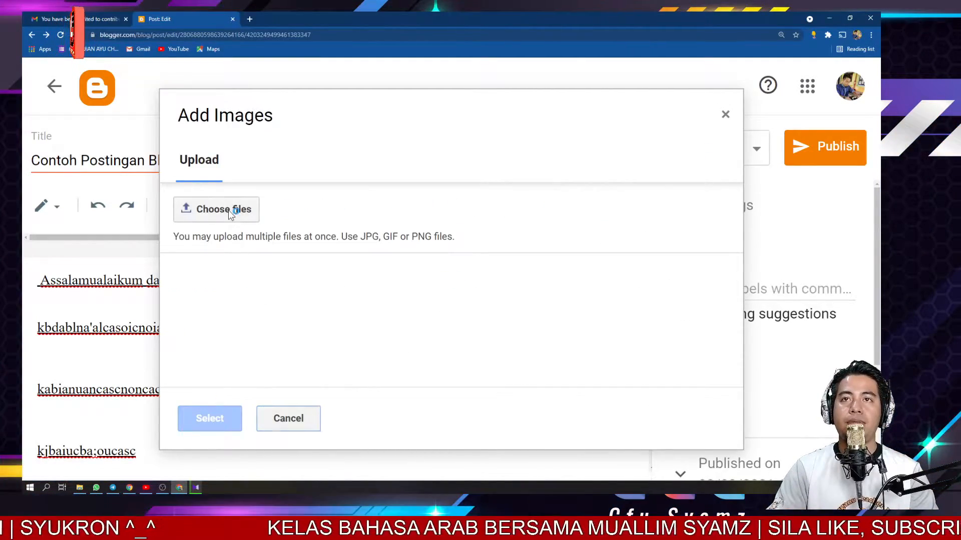
pyautogui.click(228, 210)
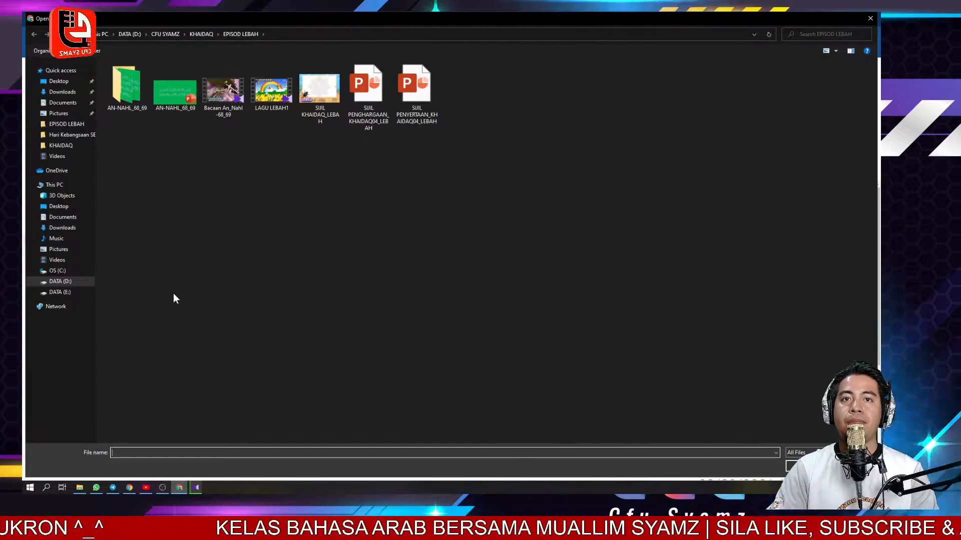
pyautogui.click(63, 282)
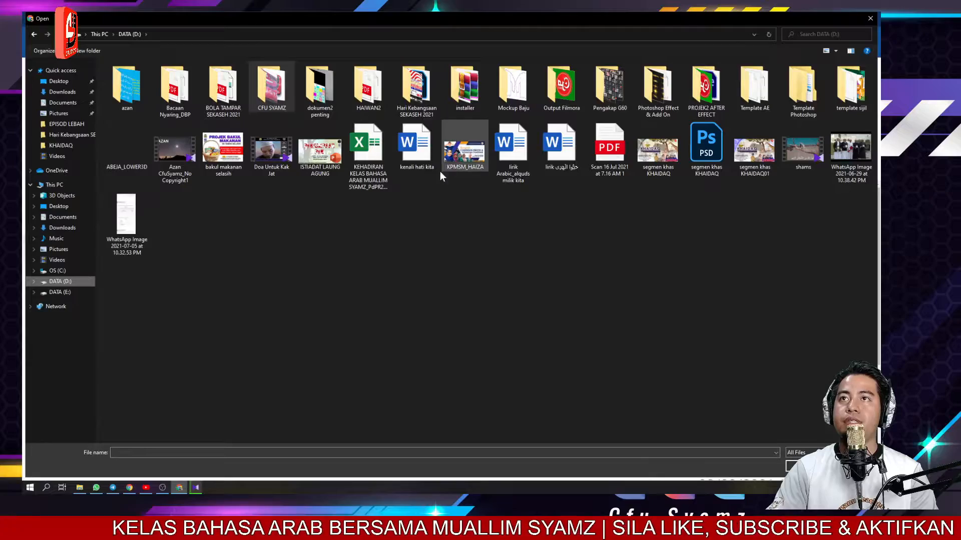
pyautogui.doubleClick(426, 94)
pyautogui.click(160, 101)
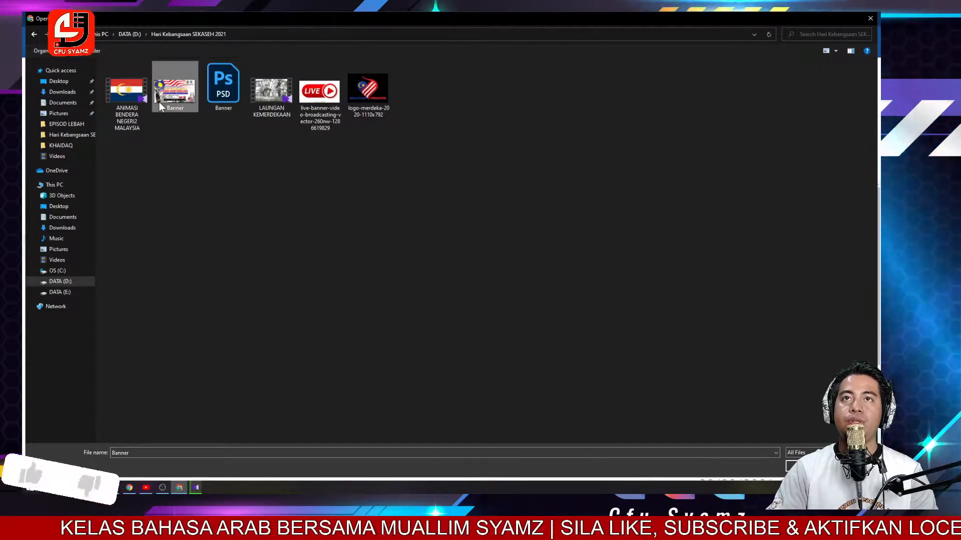
pyautogui.click(805, 466)
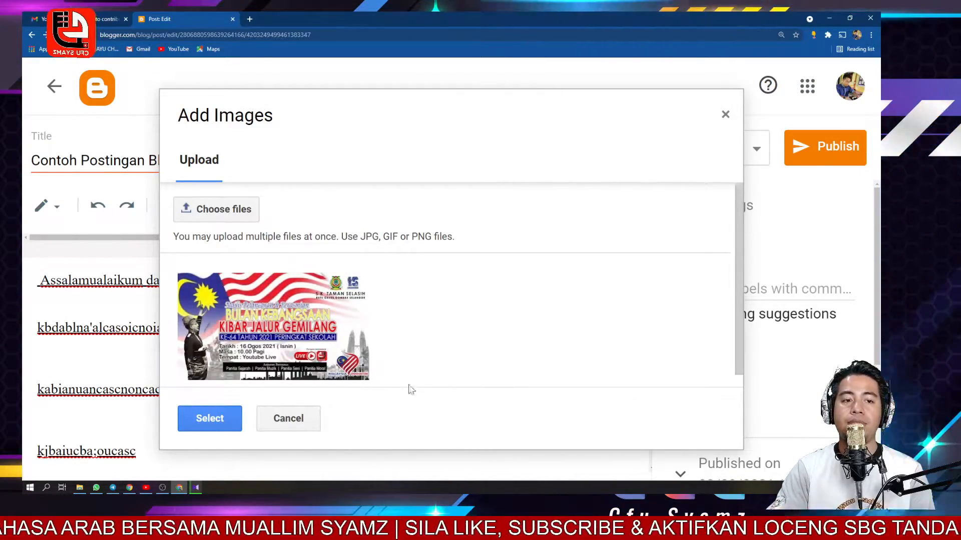
pyautogui.click(262, 321)
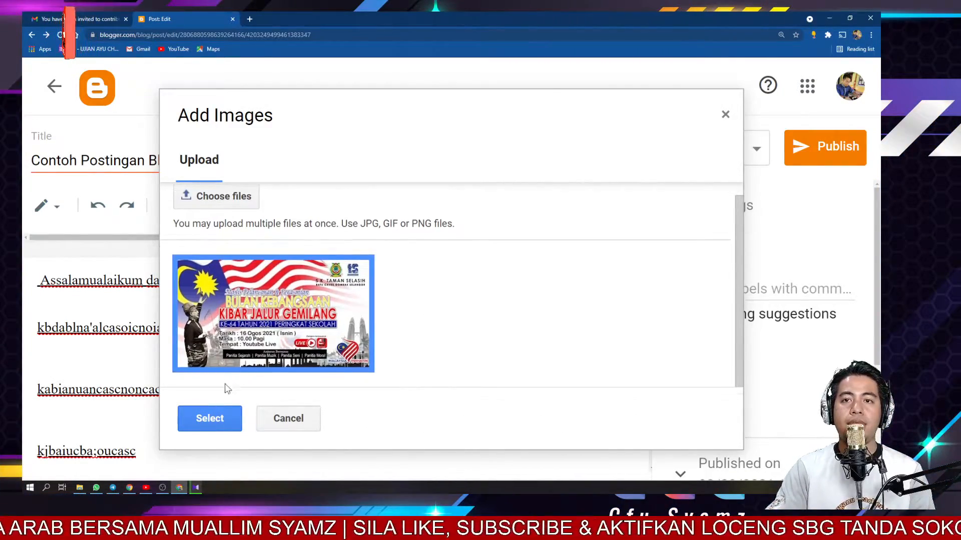
pyautogui.click(215, 417)
# - Set the inserted banner image's size to Original size in its image settings
pyautogui.scroll(-5, 321, 410)
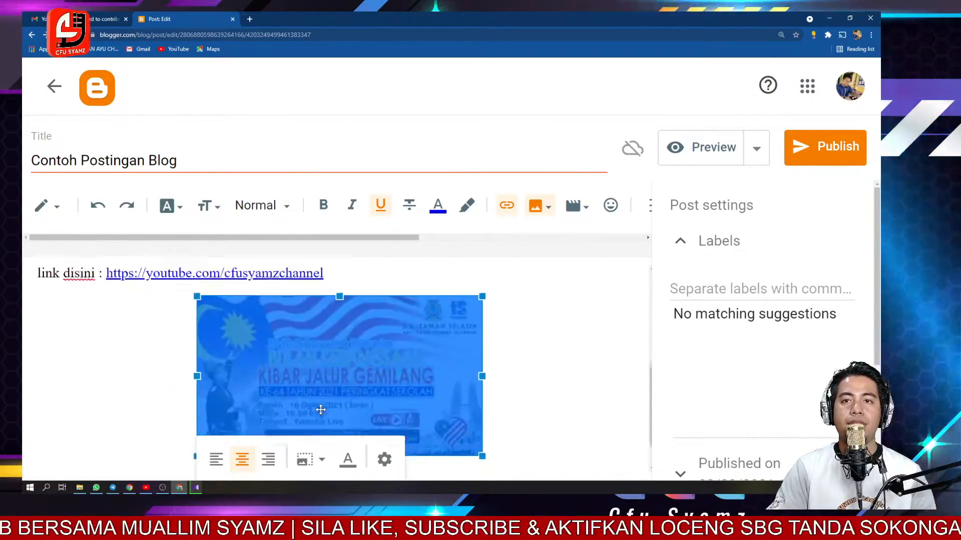
pyautogui.click(384, 460)
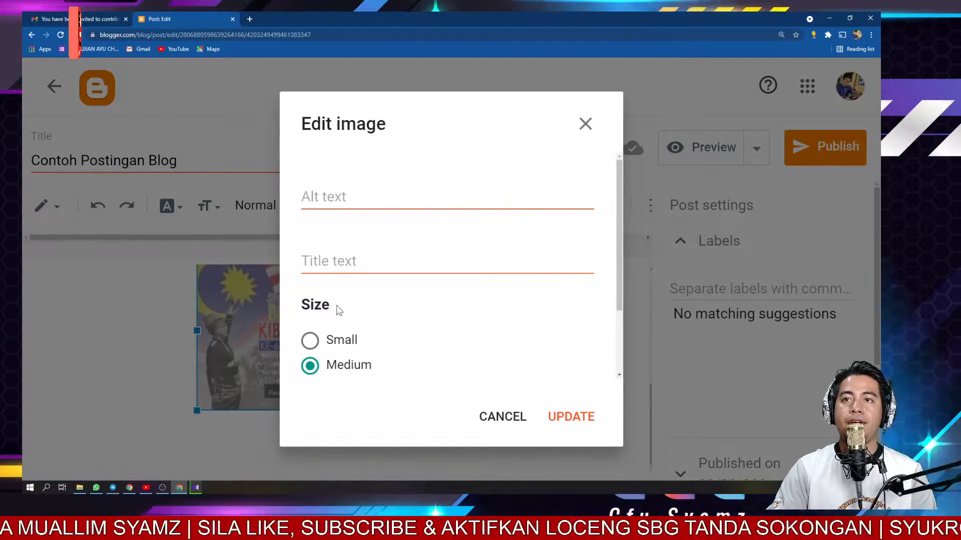
pyautogui.scroll(-2, 362, 292)
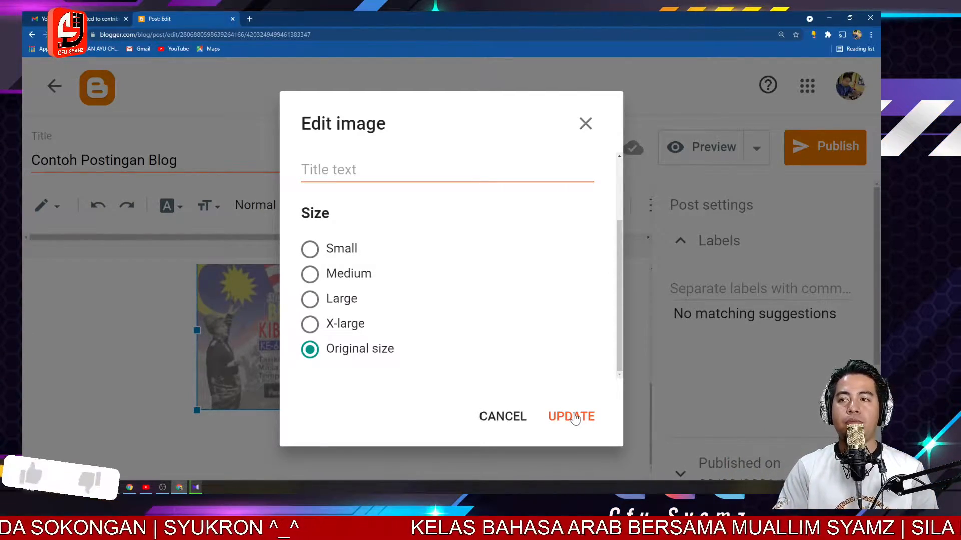
pyautogui.scroll(3, 440, 305)
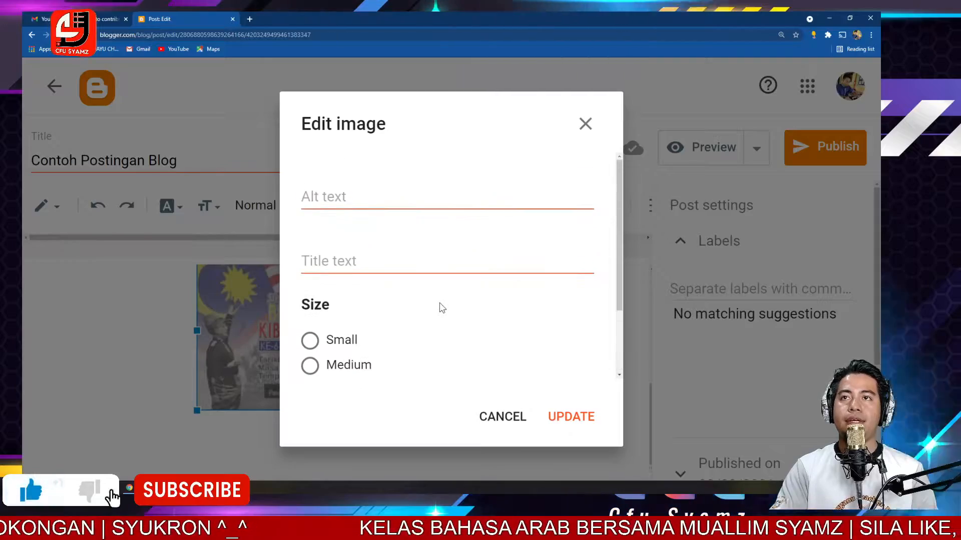
pyautogui.scroll(-3, 440, 308)
pyautogui.click(575, 418)
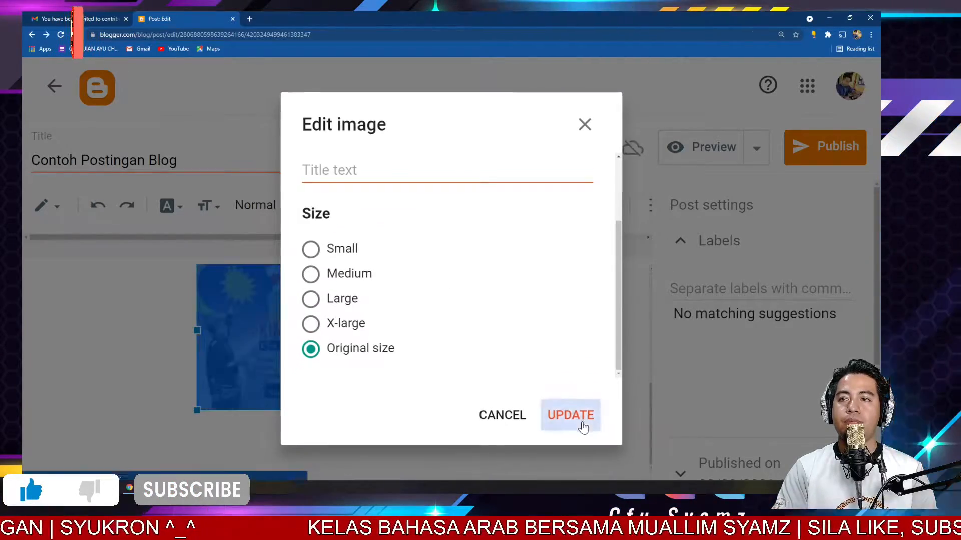
pyautogui.scroll(-10, 556, 404)
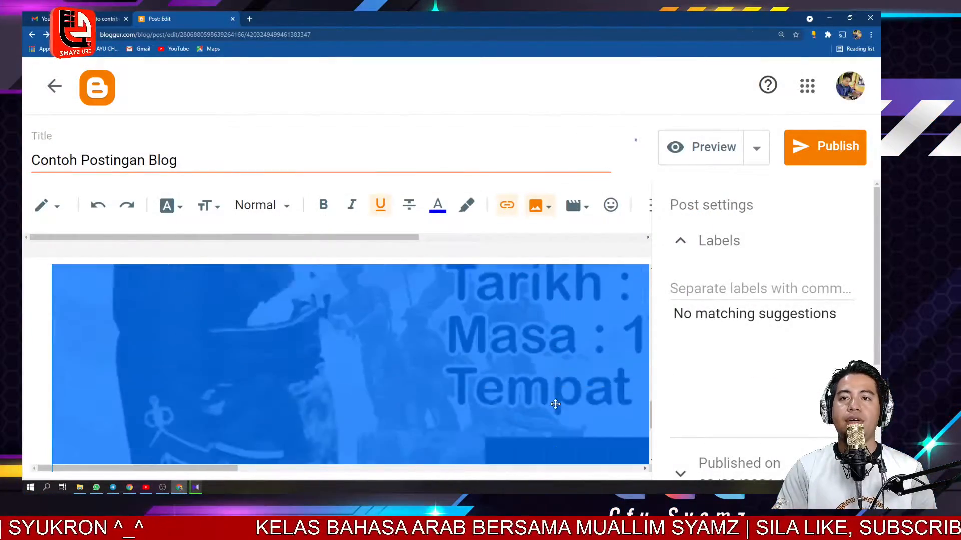
pyautogui.click(328, 437)
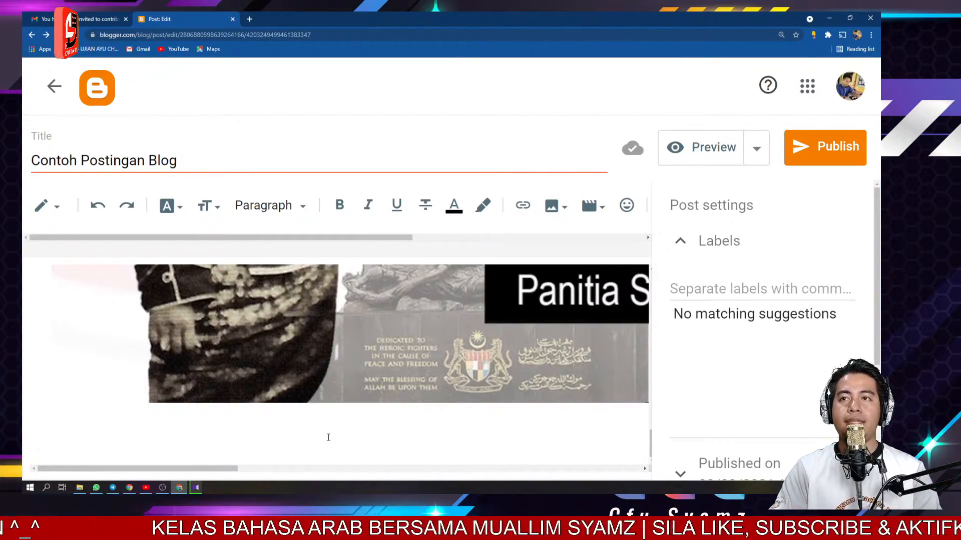
pyautogui.click(601, 208)
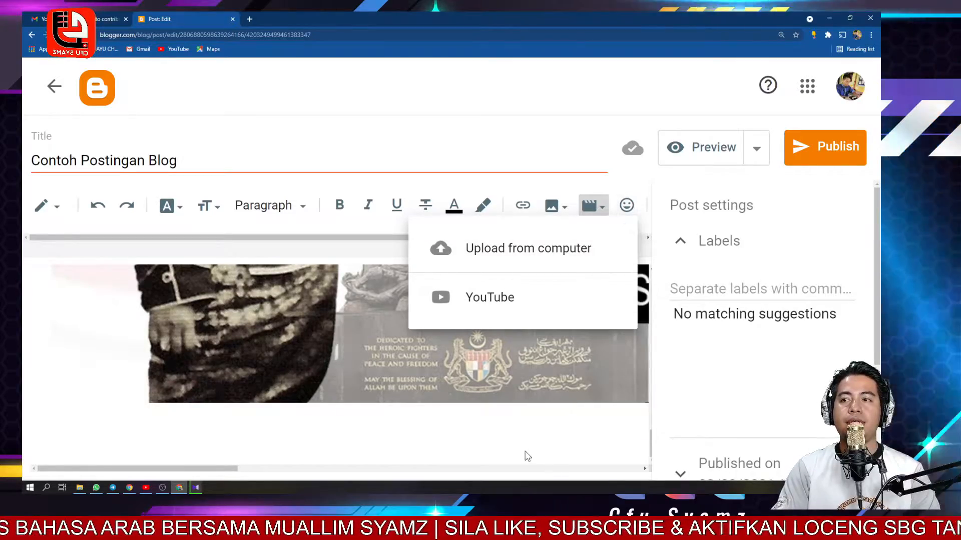
pyautogui.click(524, 451)
pyautogui.scroll(15, 395, 456)
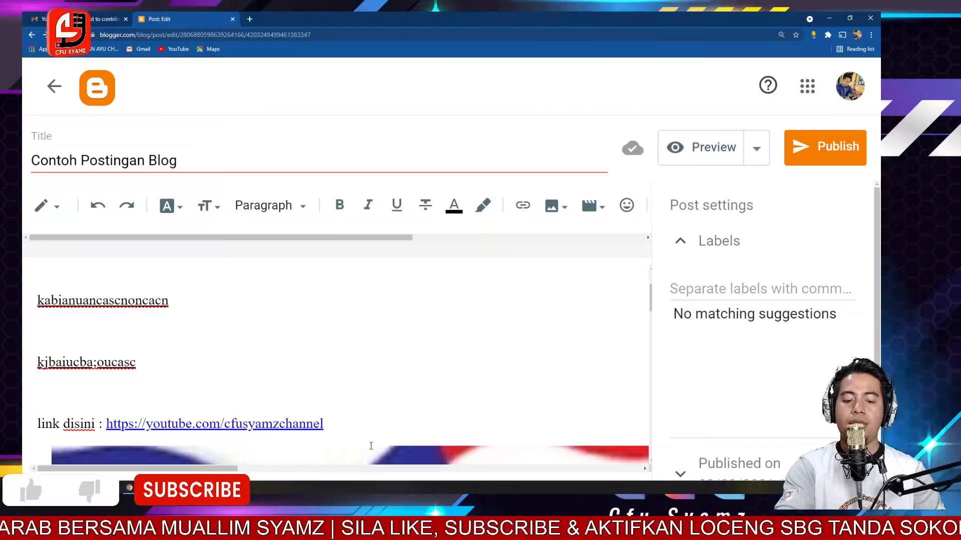
# - Add the labels HEM and info to the post in its settings
pyautogui.hotkey('ctrl', '-')
pyautogui.hotkey('ctrl', '-')
pyautogui.hotkey('ctrl', '-')
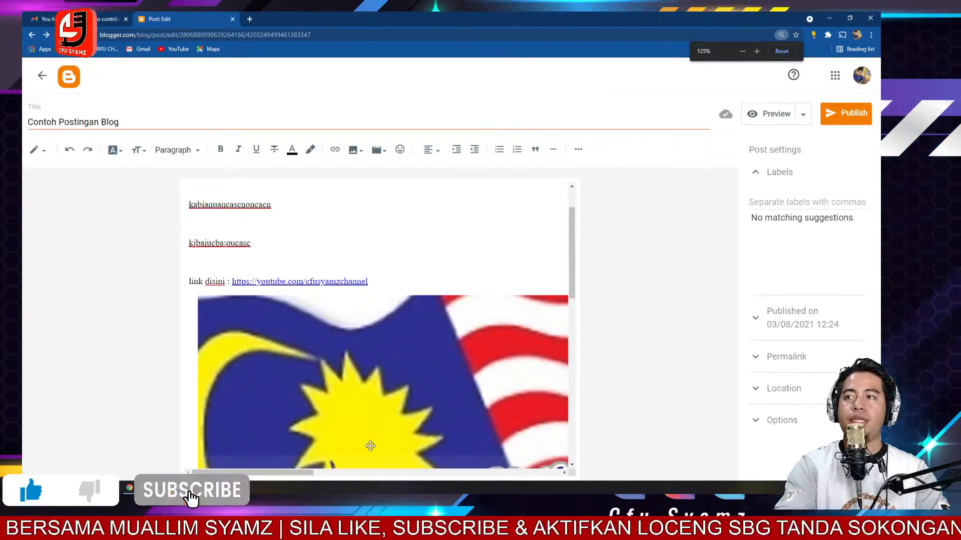
pyautogui.click(786, 203)
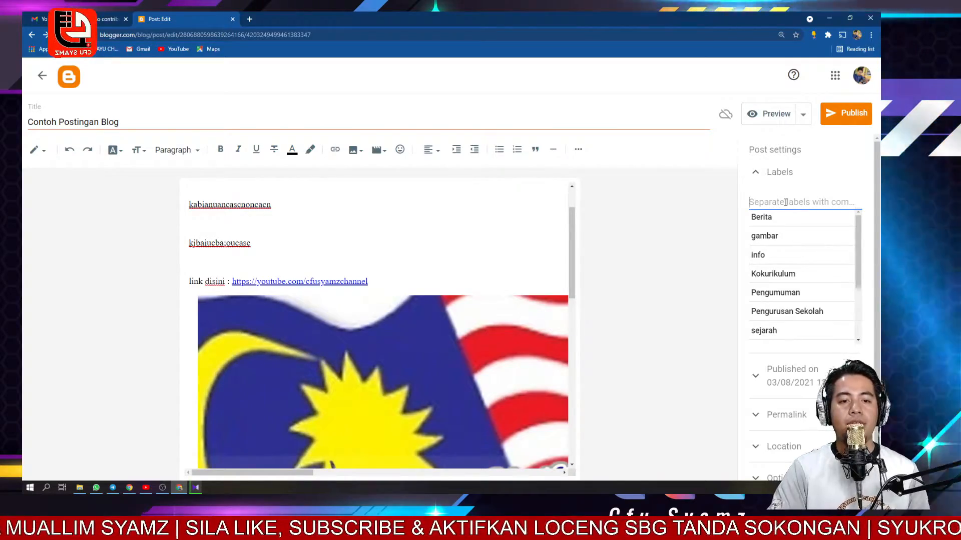
pyautogui.scroll(-1, 787, 238)
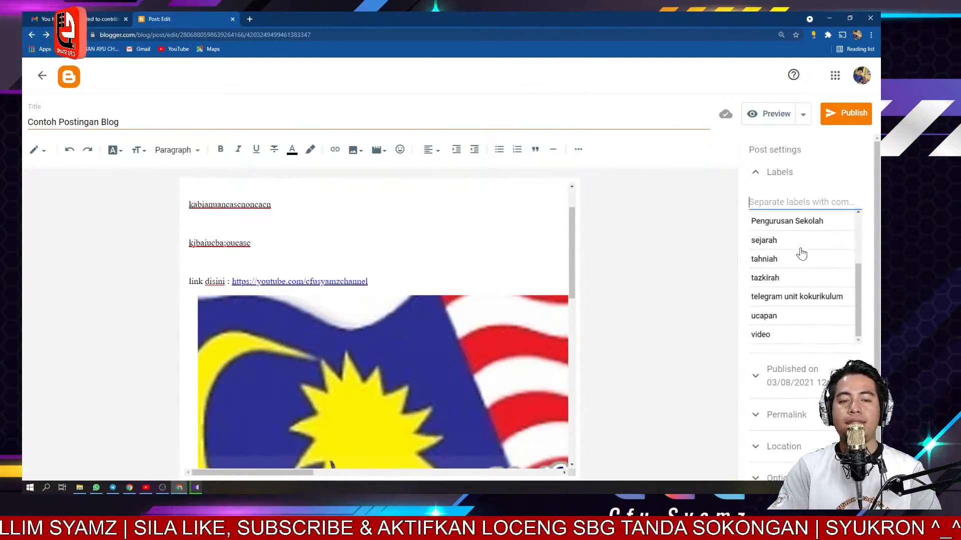
pyautogui.scroll(3, 801, 265)
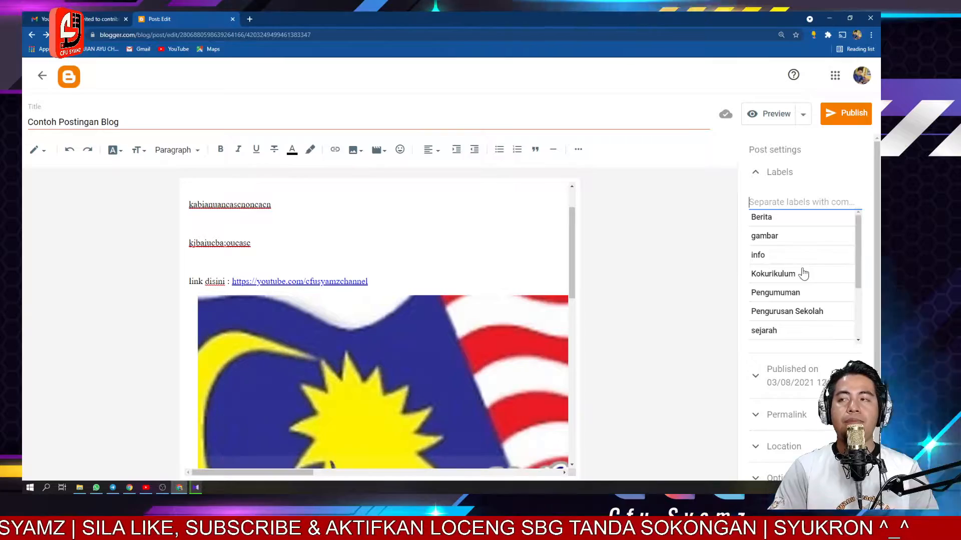
pyautogui.scroll(-1, 816, 256)
pyautogui.scroll(-2, 815, 256)
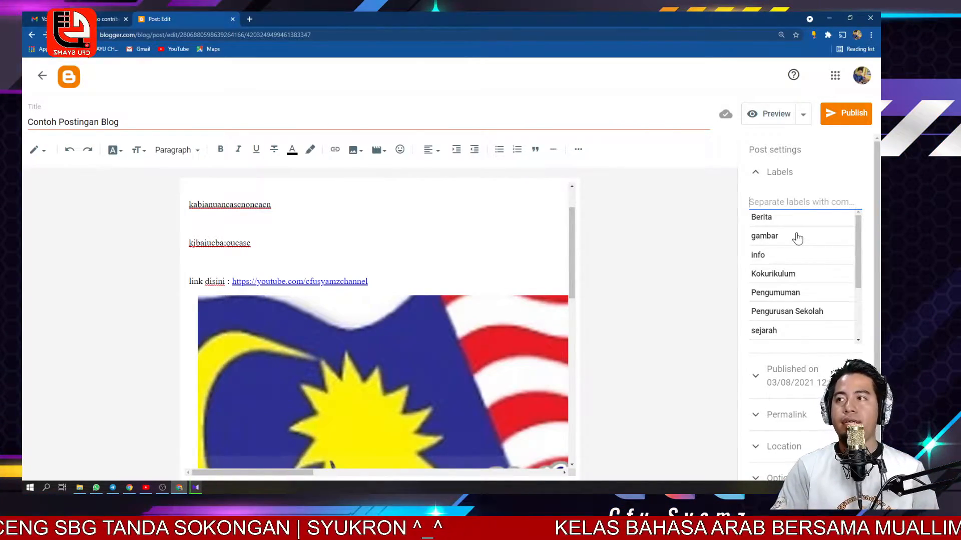
pyautogui.scroll(-3, 797, 237)
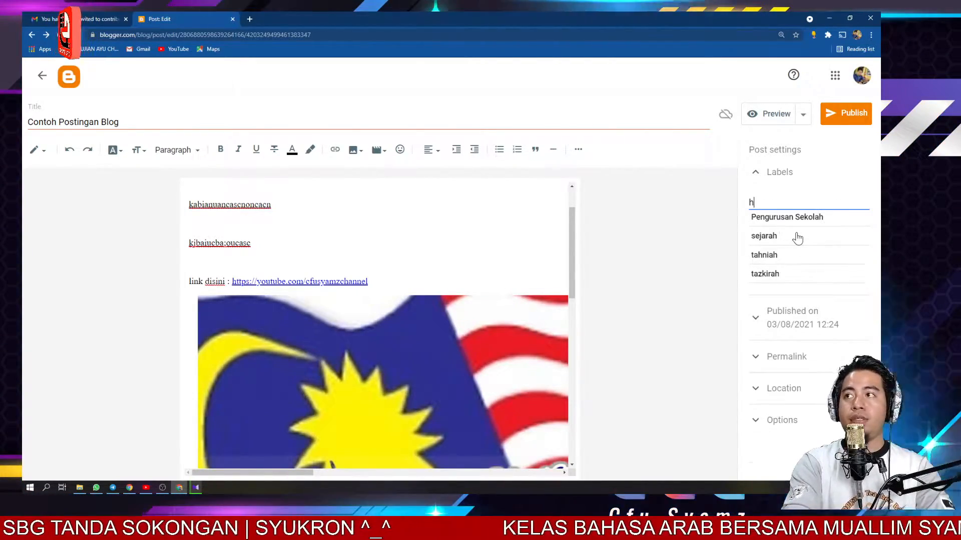
pyautogui.write('HEM')
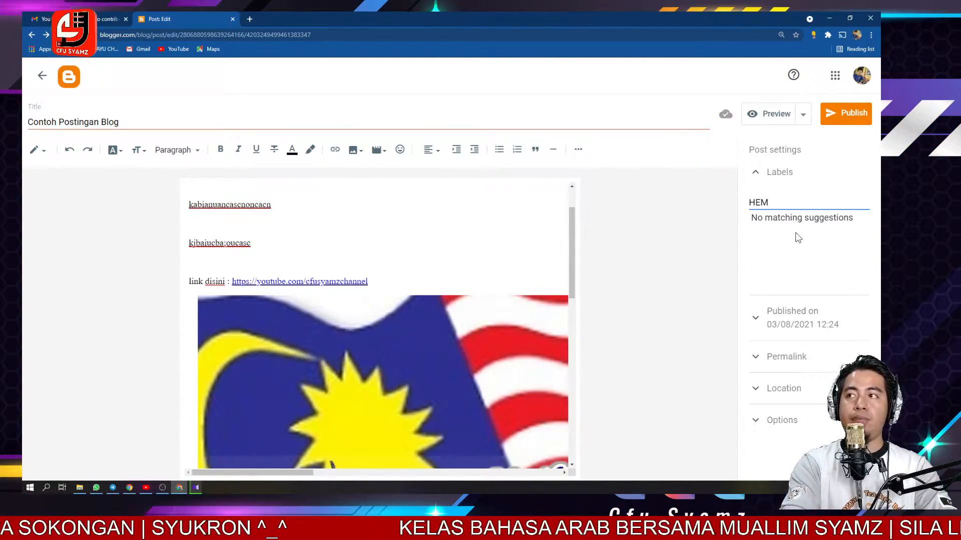
pyautogui.write(',')
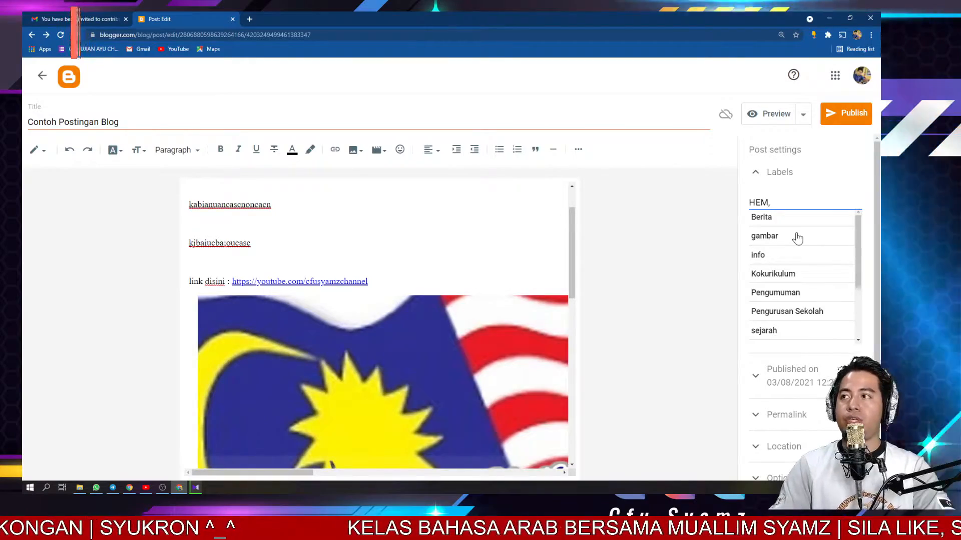
pyautogui.click(765, 257)
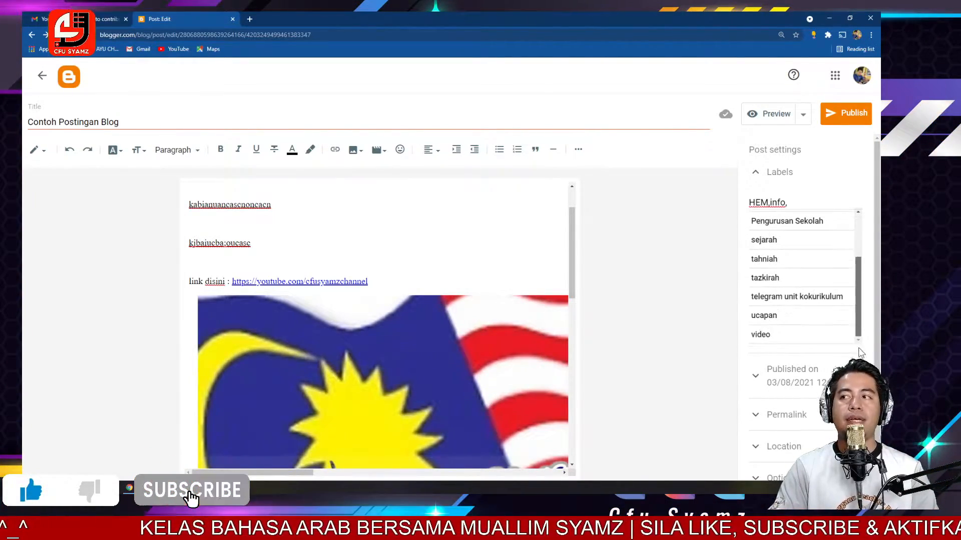
# - Switch the post's Published on setting from a set date and time to Automatic
pyautogui.scroll(-1, 833, 326)
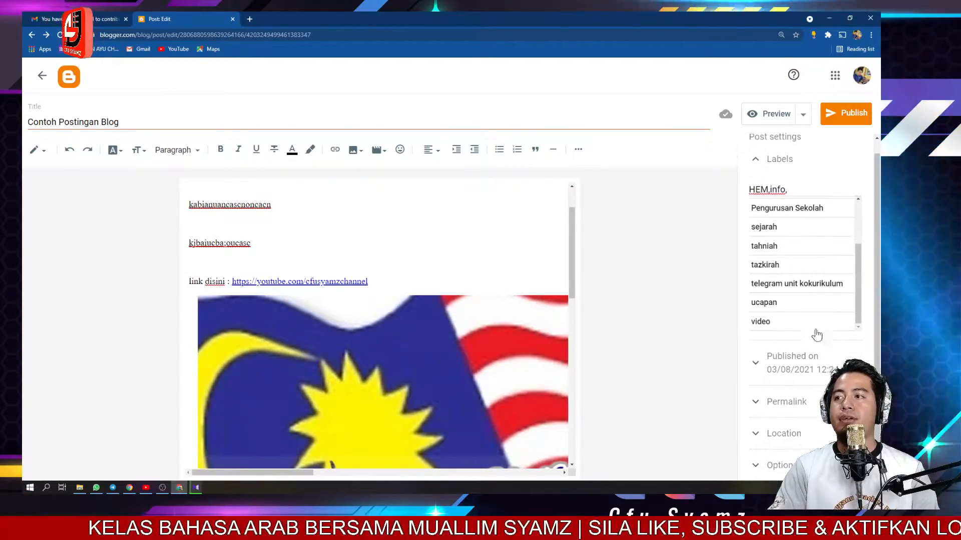
pyautogui.click(791, 366)
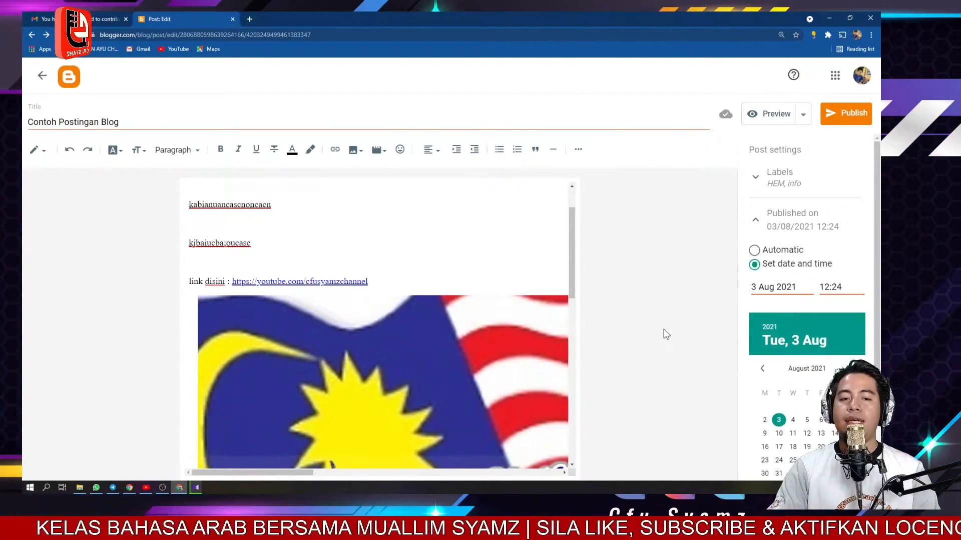
pyautogui.scroll(-1, 750, 353)
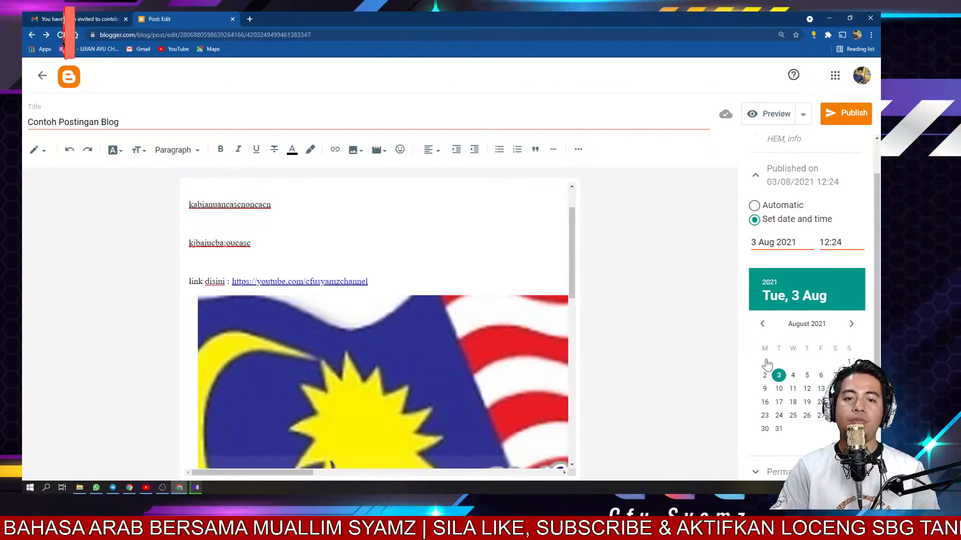
pyautogui.scroll(1, 771, 352)
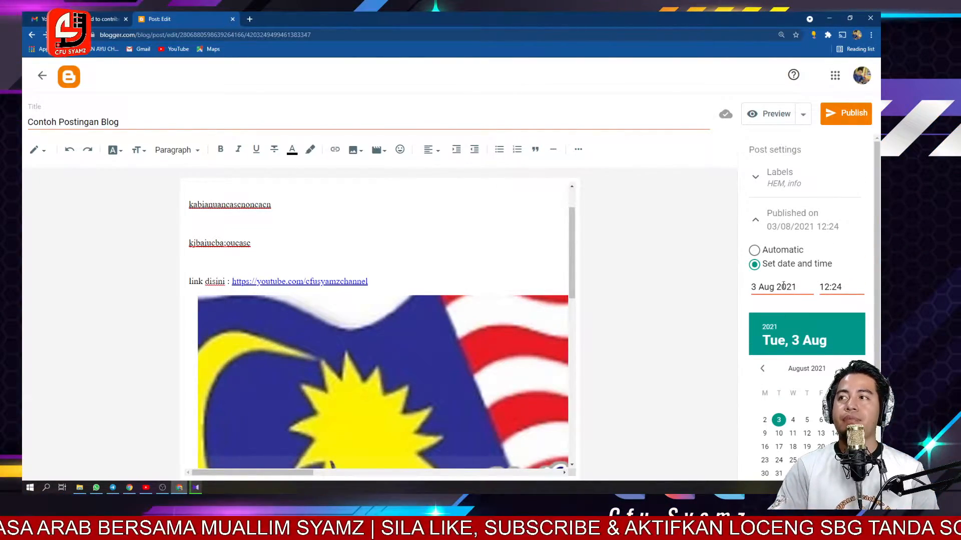
pyautogui.scroll(-1, 821, 291)
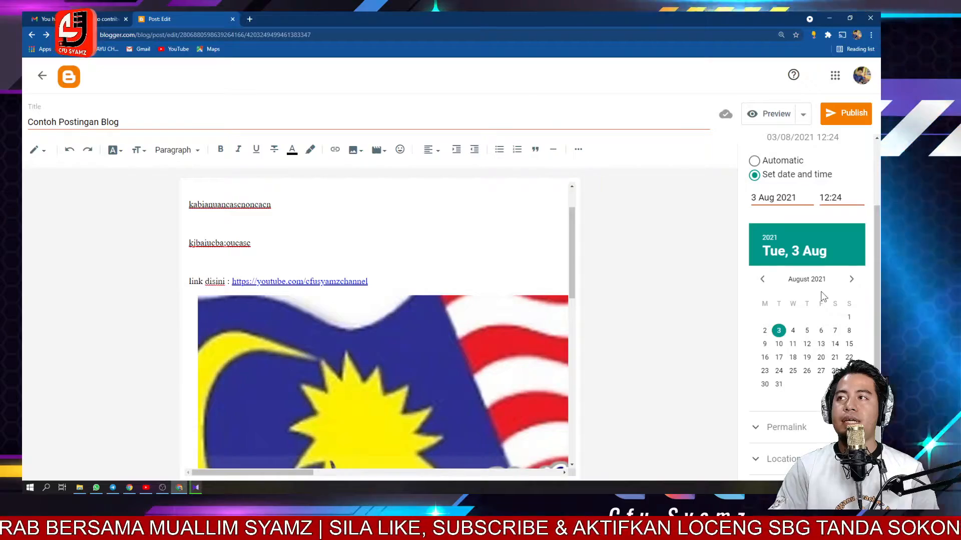
pyautogui.scroll(1, 821, 291)
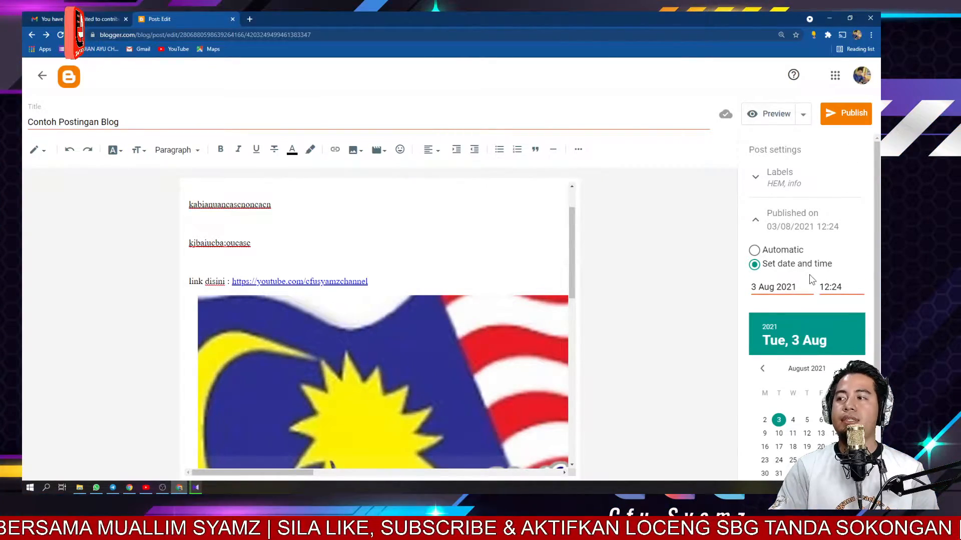
pyautogui.click(754, 250)
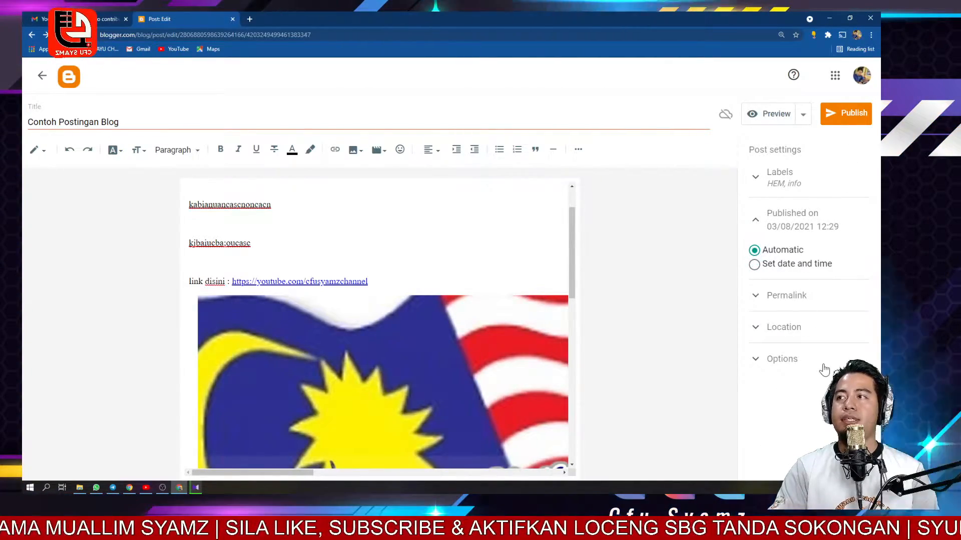